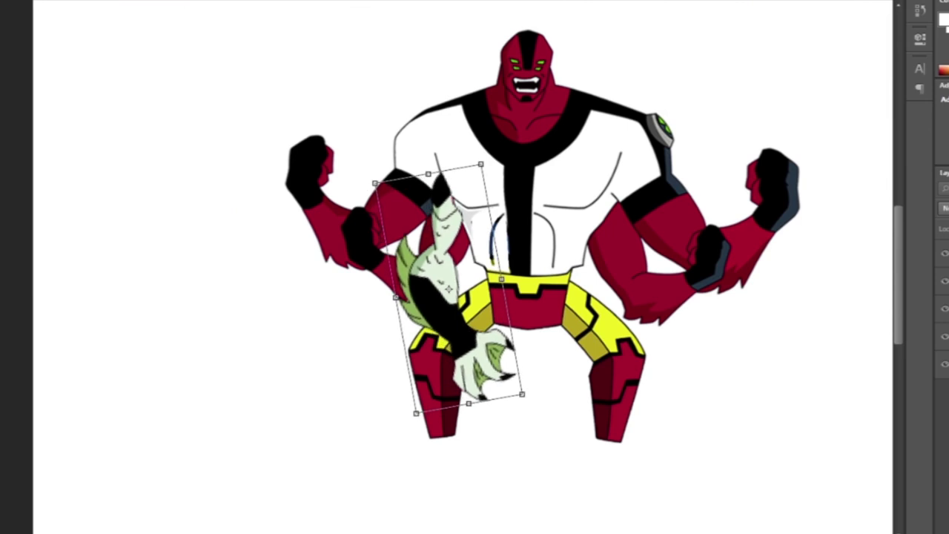
Join the pale green clawed arm's upper and lower segments at the elbow with a pale green fill and black outline
key(ctrl+plus)
key(ctrl+plus)
click(503, 258)
right_click(601, 182)
click(635, 248)
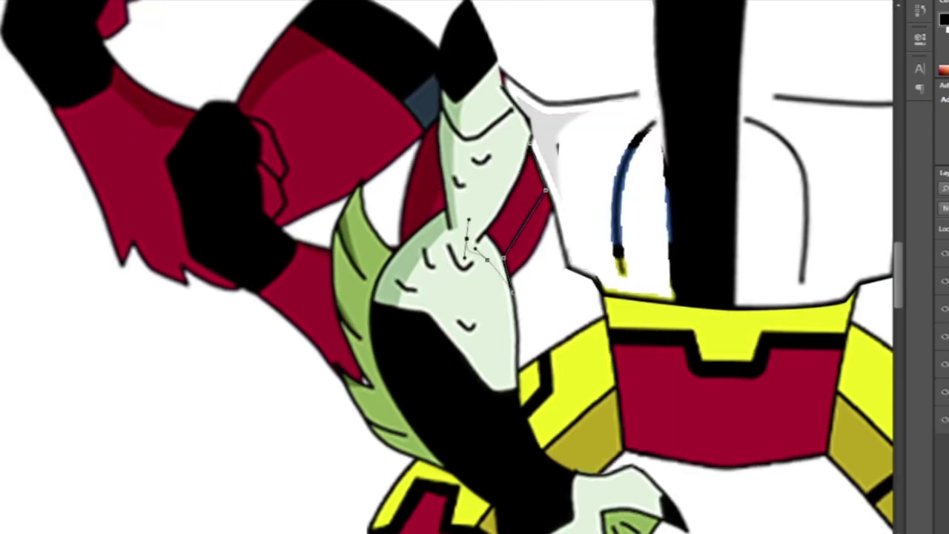
key(Return)
key(ctrl+minus)
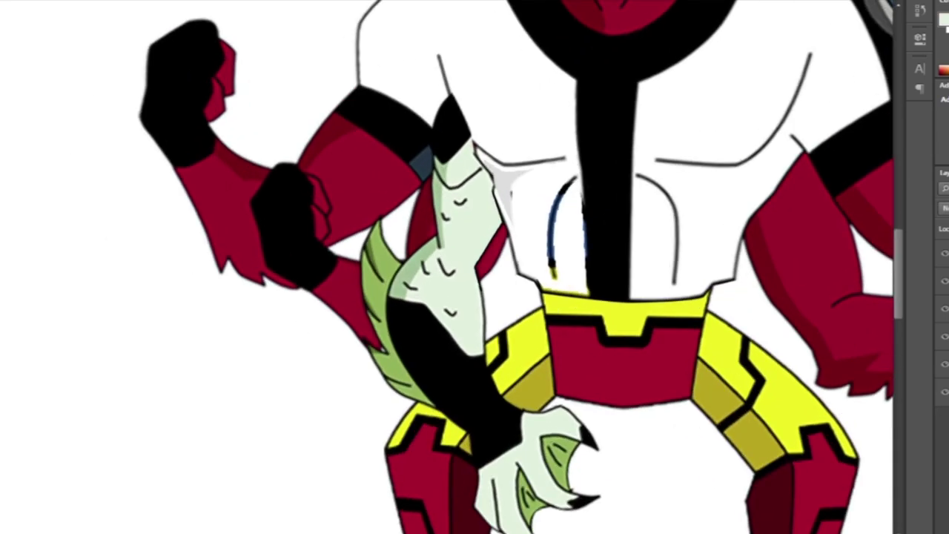
Trim the black tip at the clawed arm's shoulder and place a mirrored copy of the arm on the opposite side
key(5)
key(ctrl+plus)
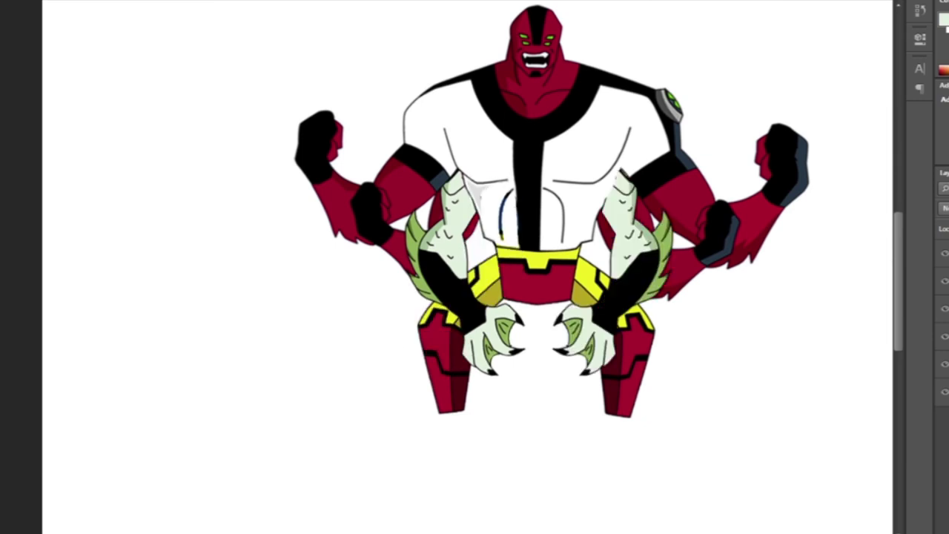
key(ctrl+t)
key(Return)
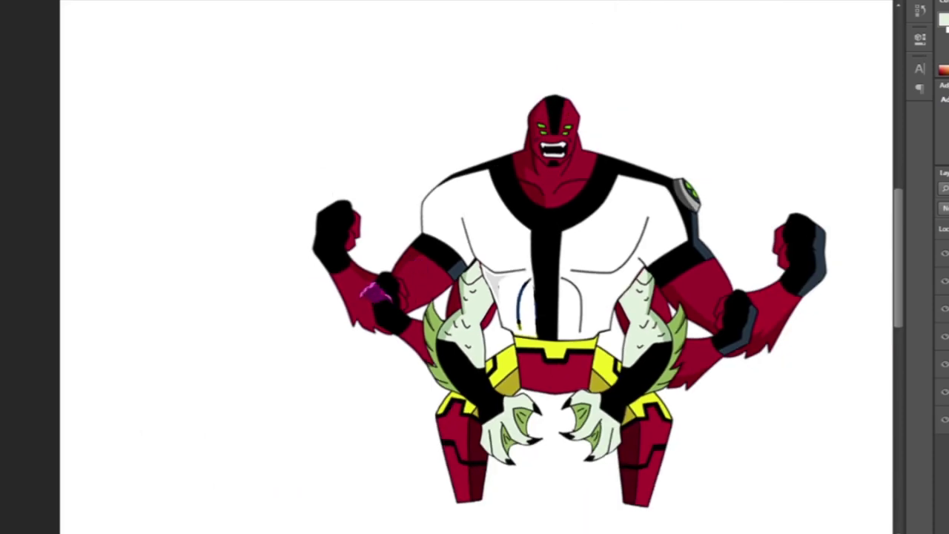
Enlarge the purple hand over the left forearm and place a mirrored copy over the right forearm
key(ctrl+t)
key(ctrl+minus)
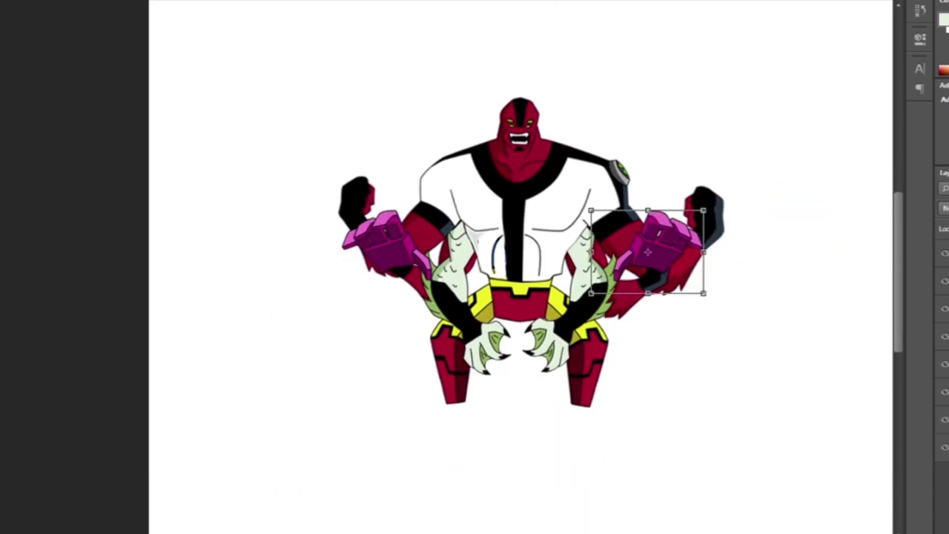
key(Return)
key(ctrl+plus)
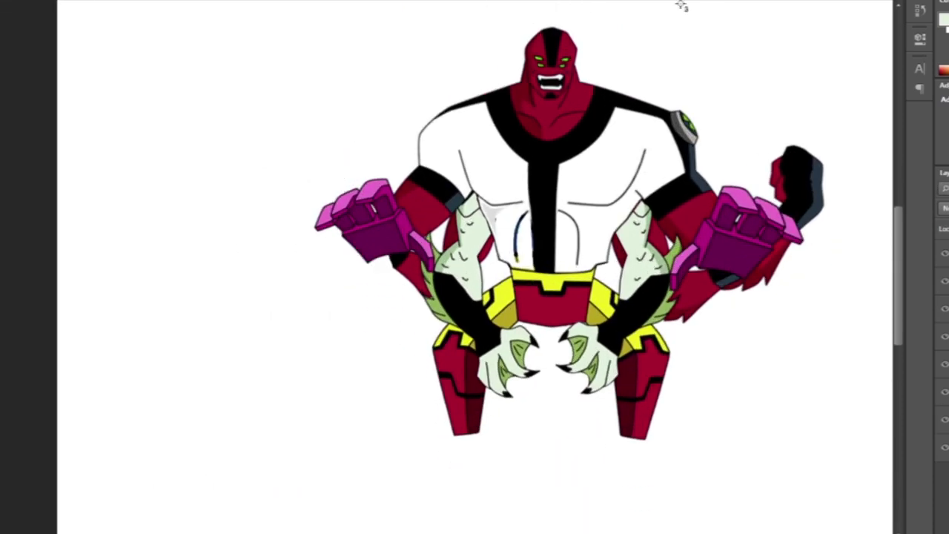
Outline the leftover red lower arm behind the left clawed arm with the Pen tool and remove it
key(ctrl+plus)
key(ctrl+plus)
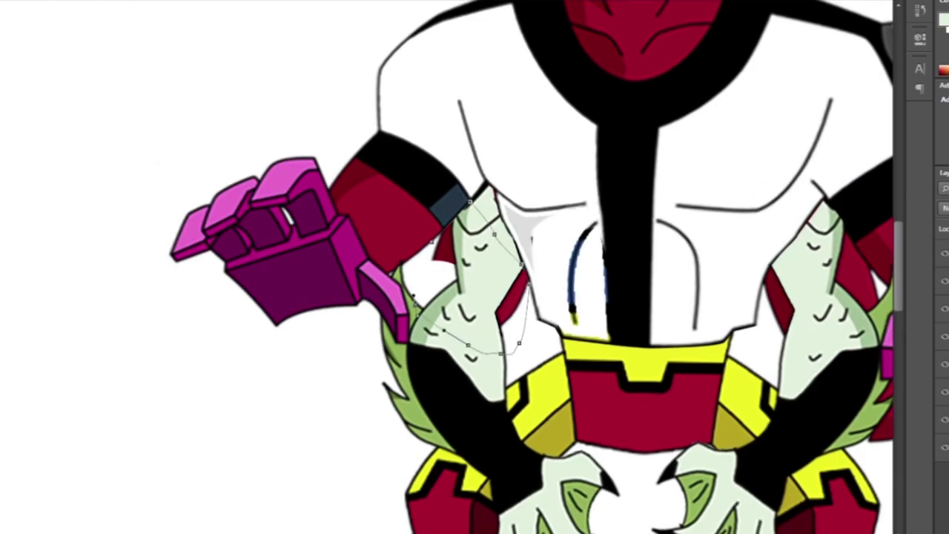
right_click(485, 201)
key(Escape)
key(ctrl+minus)
key(ctrl+minus)
Delete the pen-outlined black fists and red forearms behind the right purple hand, and deselect
key(ctrl+plus)
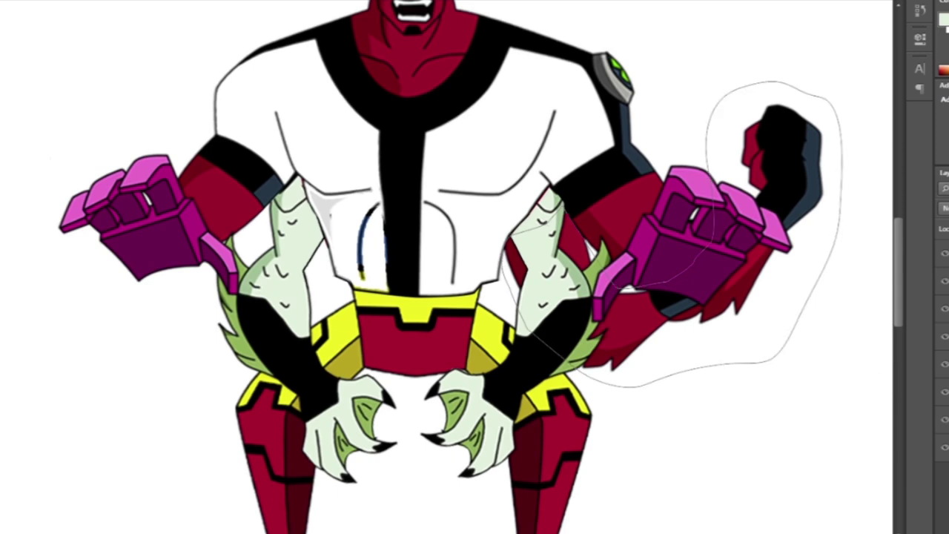
key(ctrl+Return)
key(Delete)
key(ctrl+d)
key(ctrl+minus)
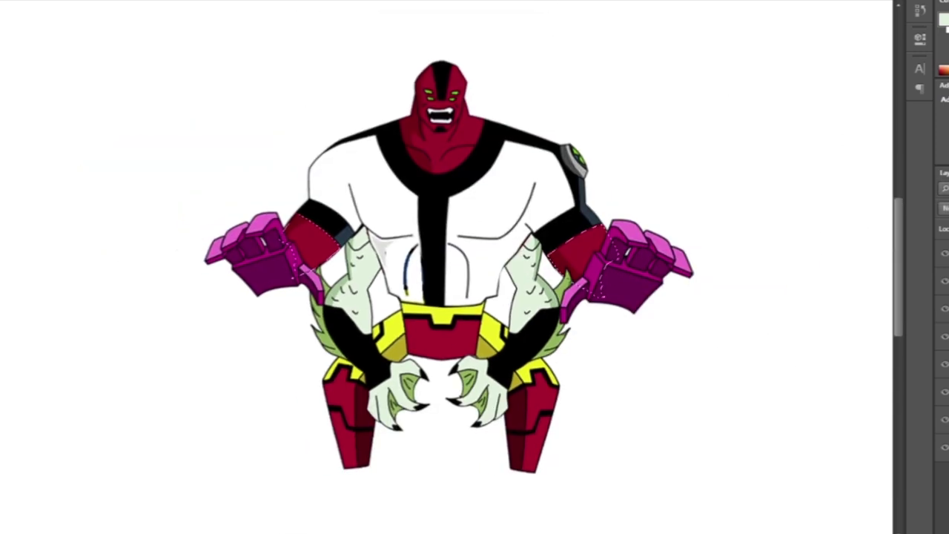
Recolour both red upper arms with the dark purple shades sampled from the purple-handed alien
scroll(444, 267, up, 3)
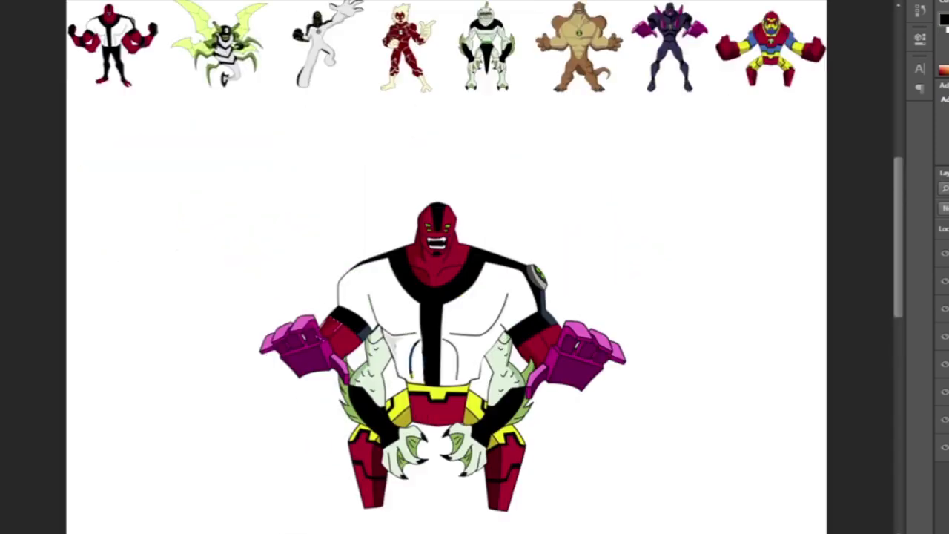
scroll(444, 266, down, 2)
scroll(445, 267, down, 5)
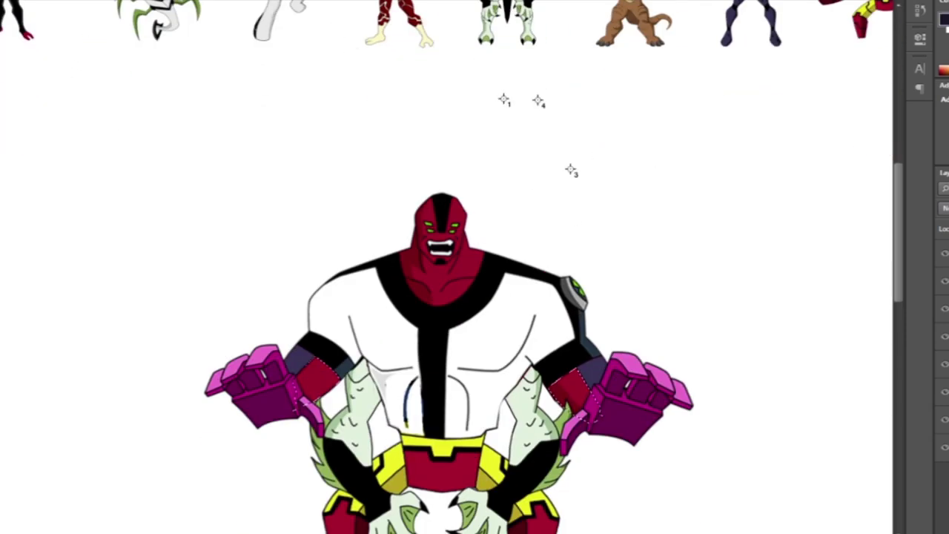
scroll(464, 267, up, 3)
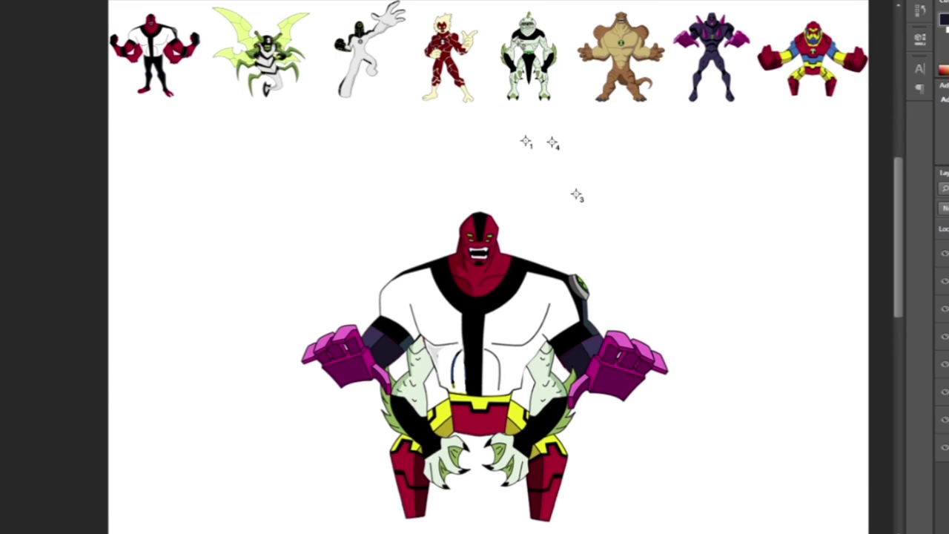
Draw a curved tail behind the waist and right leg with the Pen tool and fill it brown
scroll(487, 266, down, 1)
scroll(487, 267, down, 1)
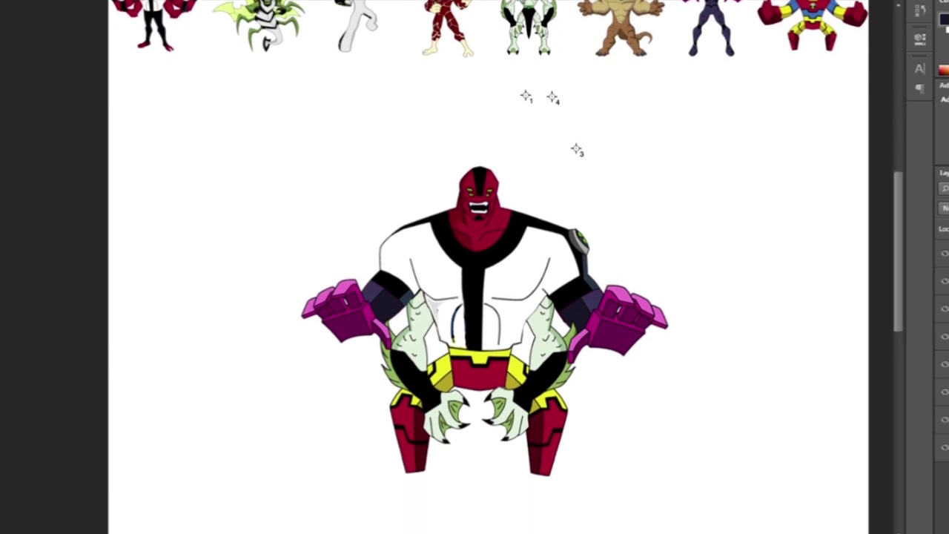
scroll(487, 267, up, 3)
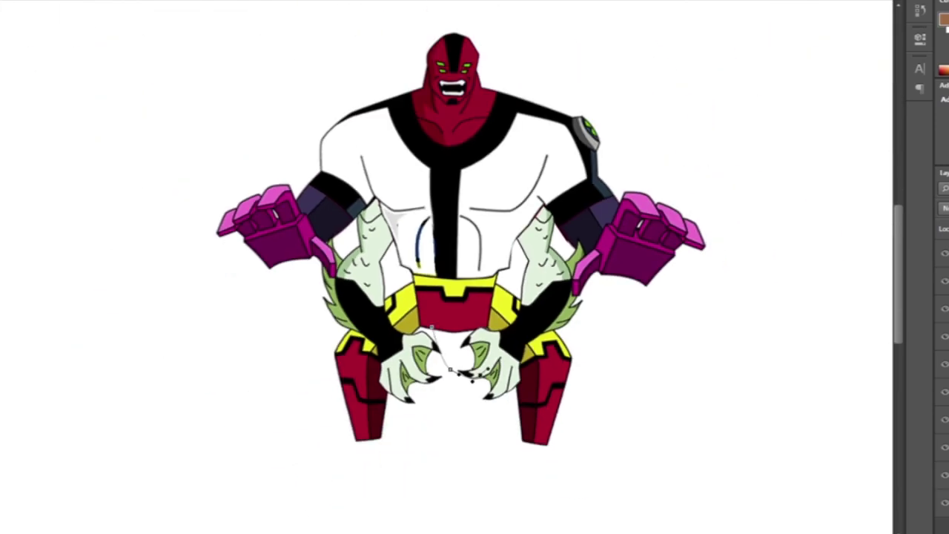
right_click(593, 393)
click(635, 51)
click(598, 121)
key(alt+BackSpace)
Shade the tail a darker brown, matching the brown alien's tail, and add its segment lines
scroll(464, 267, up, 3)
scroll(422, 328, up, 1)
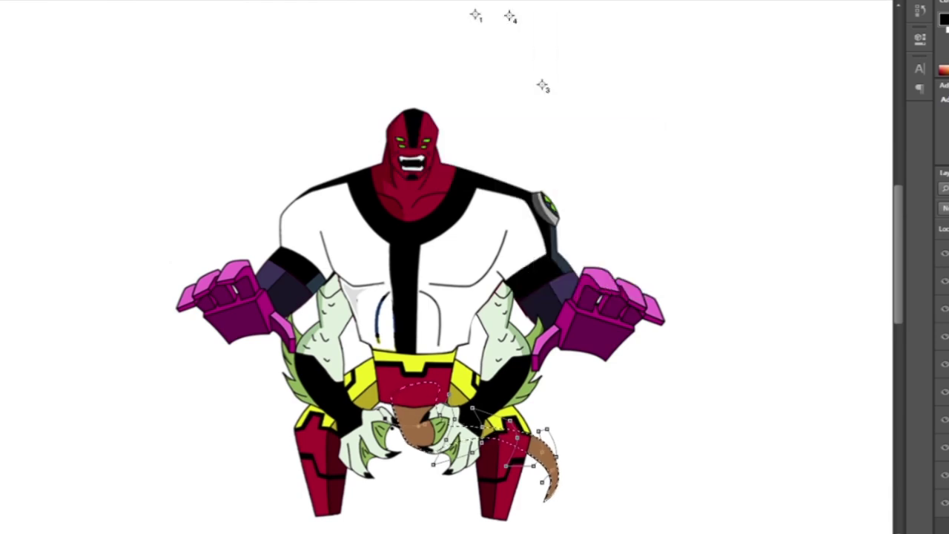
scroll(464, 267, up, 2)
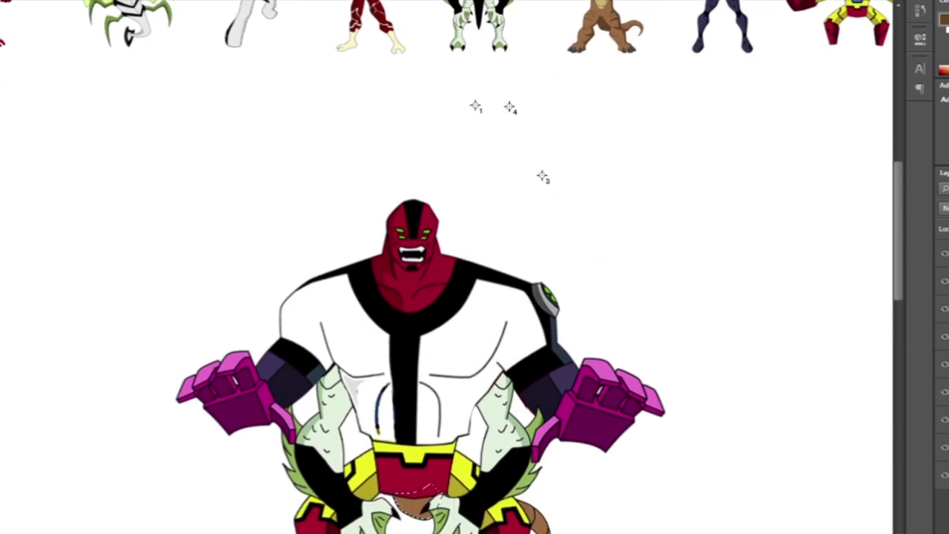
scroll(464, 267, down, 1)
scroll(464, 267, left, 2)
scroll(464, 267, down, 1)
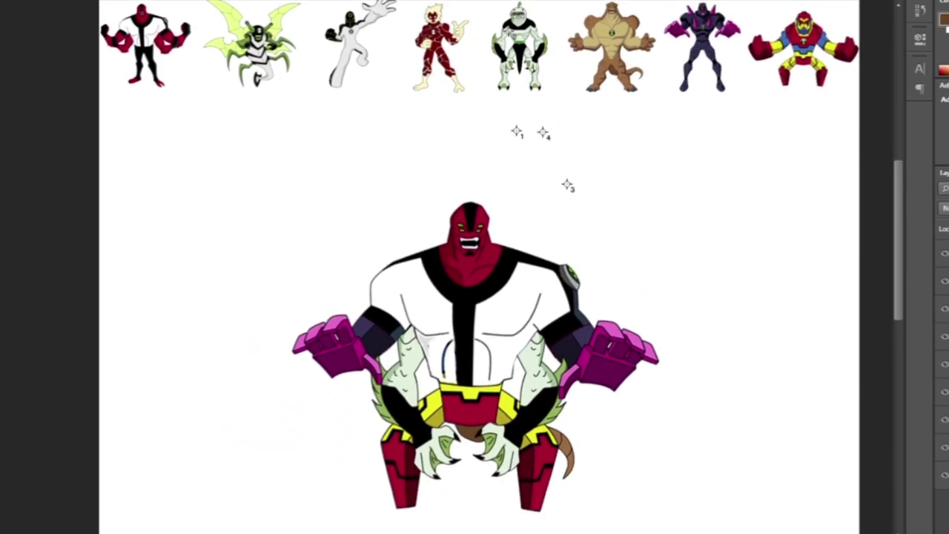
Copy the pen-outlined flaming head from the fire alien and place it over the fusion's red head
scroll(434, 45, up, 5)
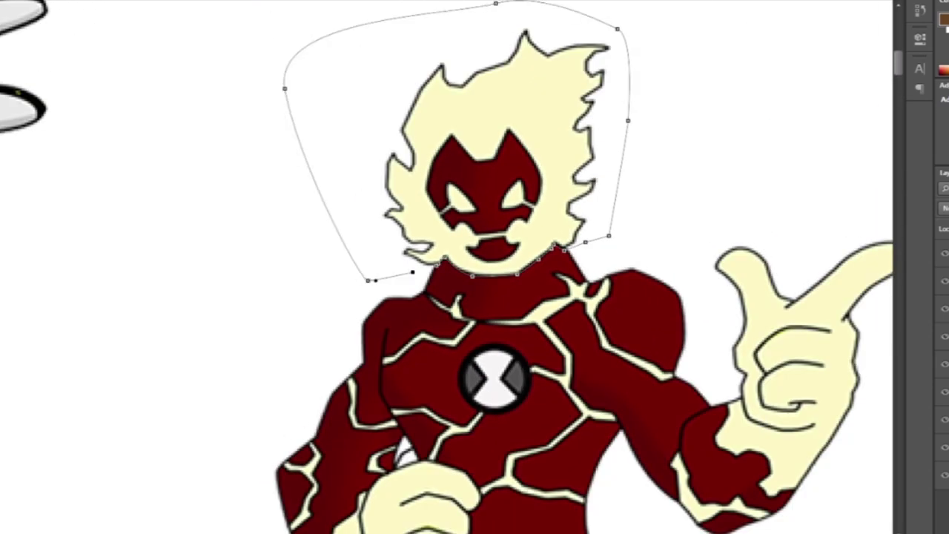
key(ctrl+Return)
key(ctrl+c)
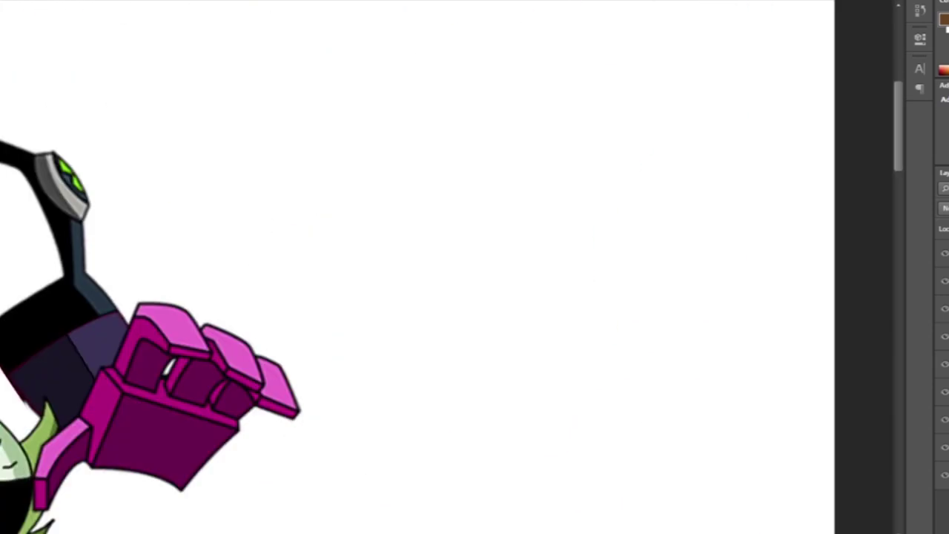
scroll(474, 266, down, 3)
key(ctrl+v)
key(ctrl+t)
key(Return)
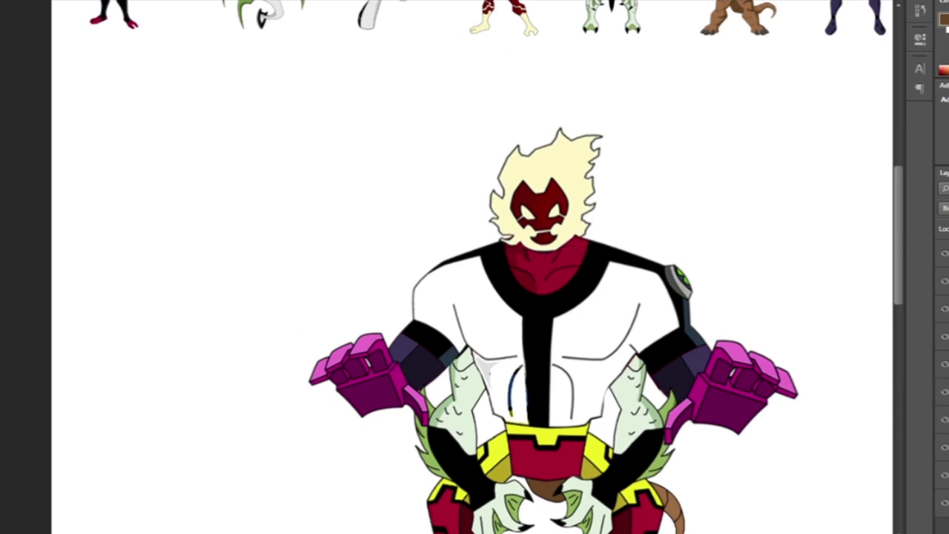
Enlarge the flaming head slightly on the fusion's neck
scroll(475, 267, down, 1)
key(ctrl+t)
key(Return)
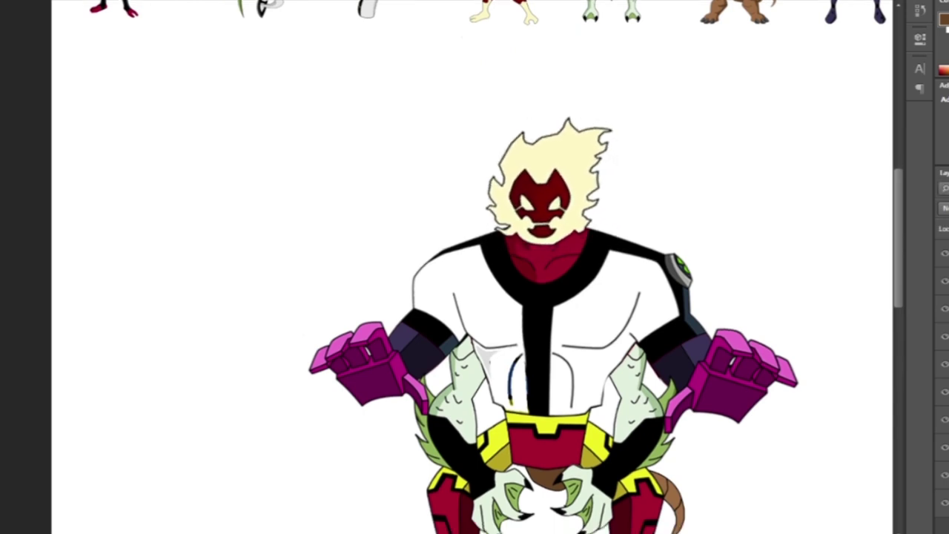
Select the red neck and upper chest area below the flaming head and fill it black
scroll(474, 267, down, 3)
scroll(474, 266, up, 3)
scroll(474, 267, down, 1)
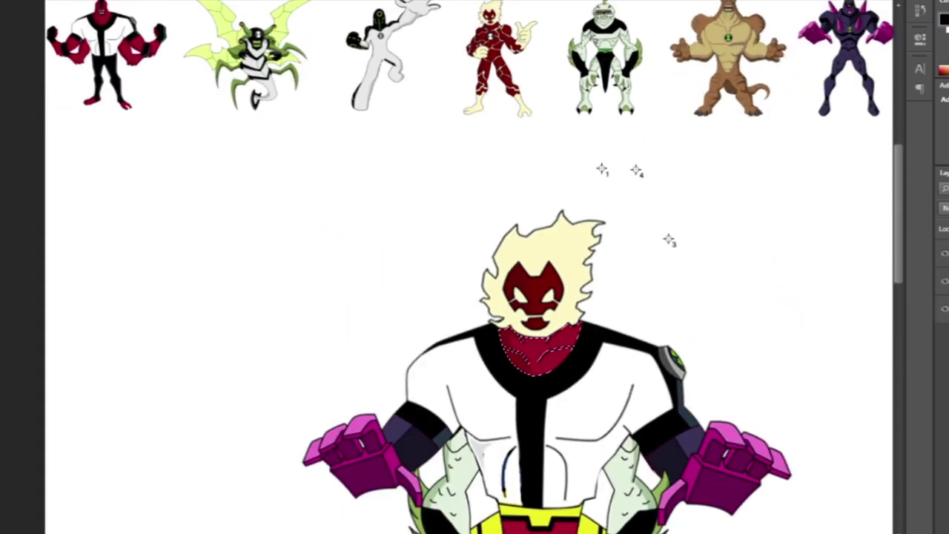
key(ctrl+plus)
right_click(557, 338)
key(Escape)
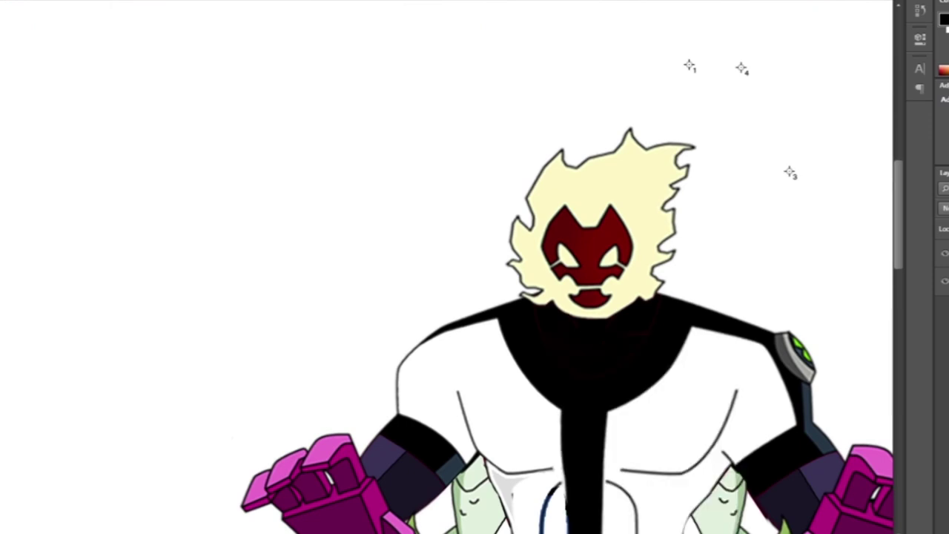
Replace the blue-tinted left abdominal line with a thin black curve and clean the blue edge of the chest stripe
key(ctrl+minus)
key(ctrl+minus)
key(ctrl+plus)
key(ctrl+plus)
key(ctrl+plus)
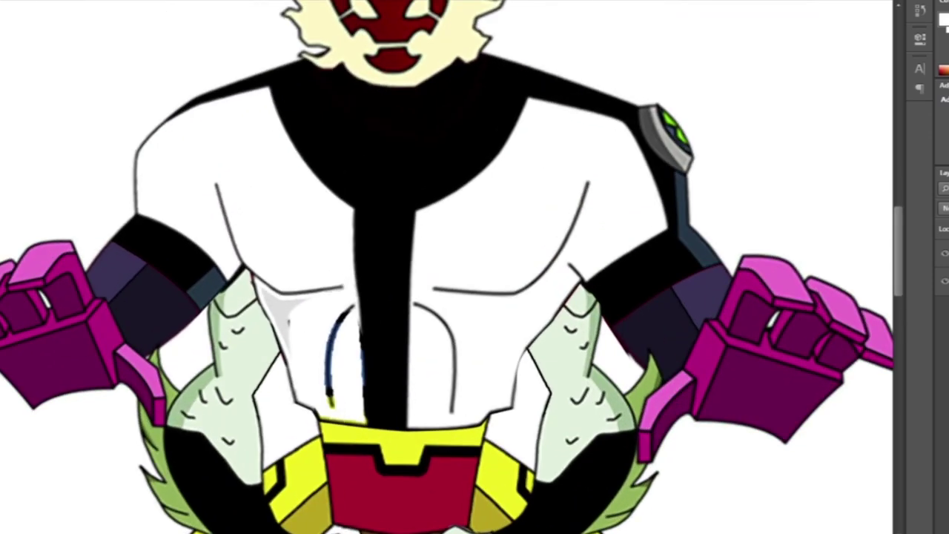
key(ctrl+z)
key(d)
key(Return)
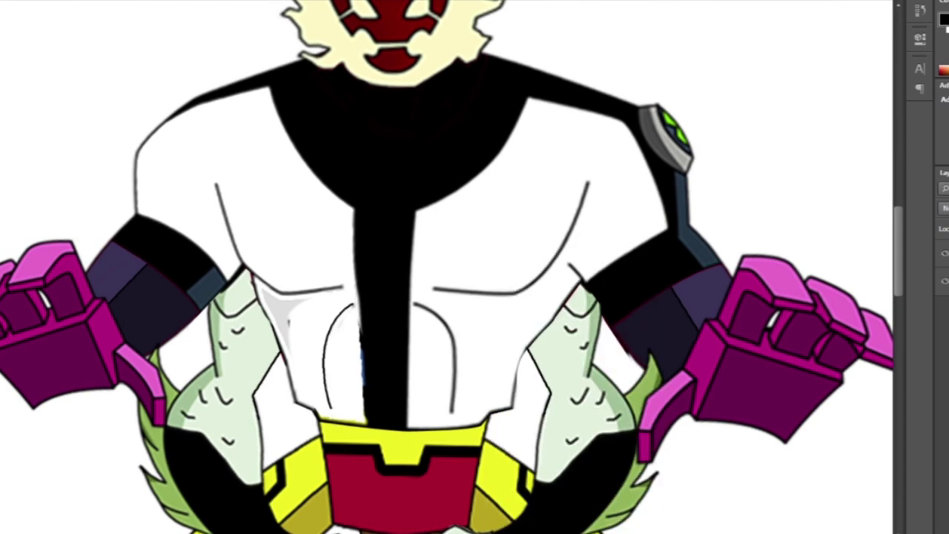
key(ctrl+Return)
scroll(636, 38, down, 2)
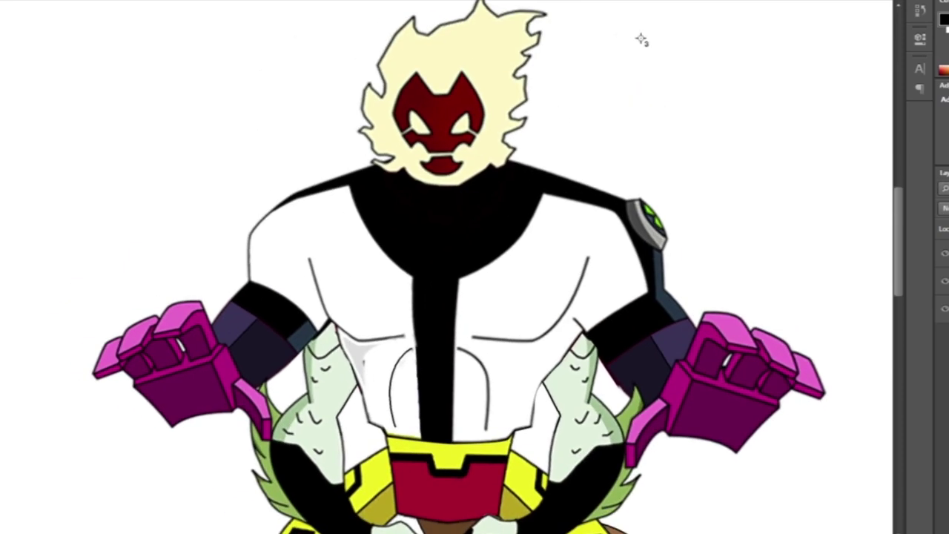
Draw bar, arrowhead and angled line shapes on the black collar and chest stripe with the Pen tool
scroll(635, 38, up, 2)
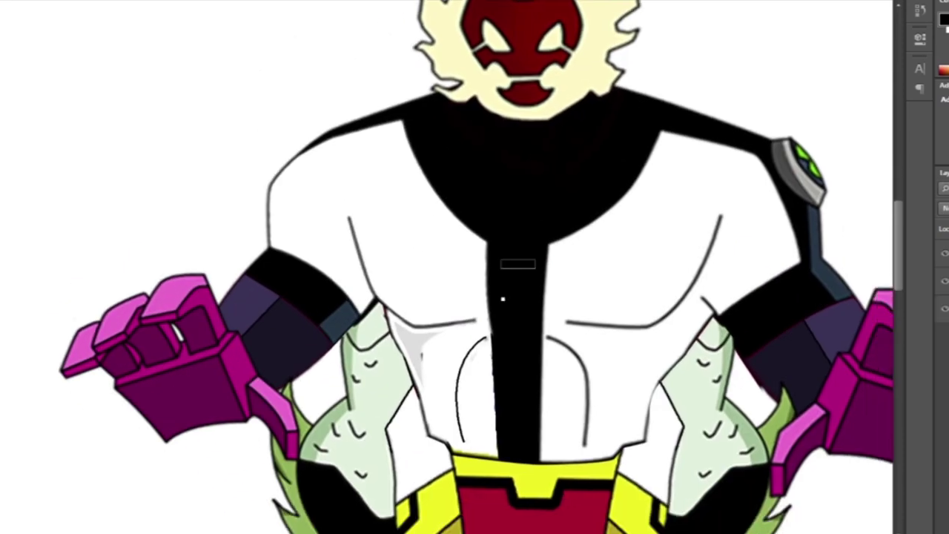
click(505, 350)
scroll(475, 267, up, 2)
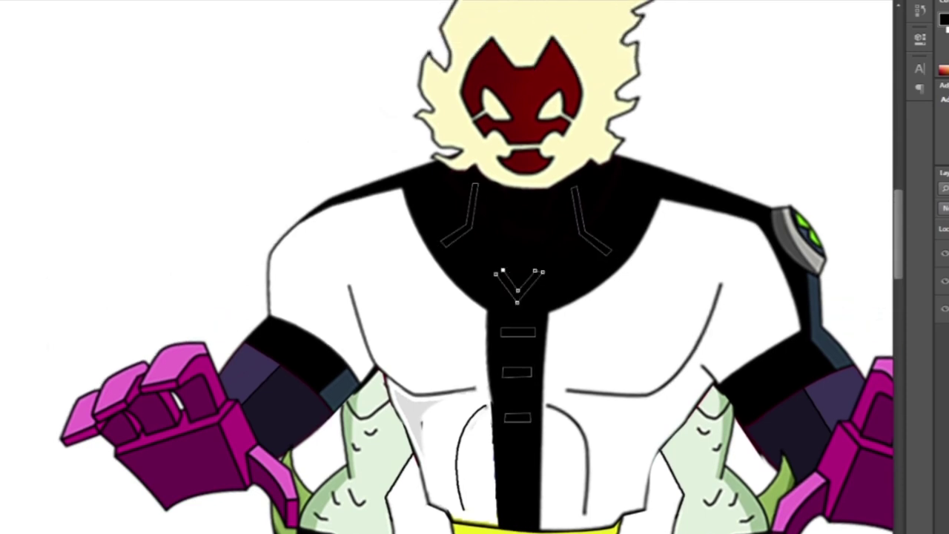
click(495, 272)
scroll(495, 273, up, 1)
click(421, 191)
click(444, 211)
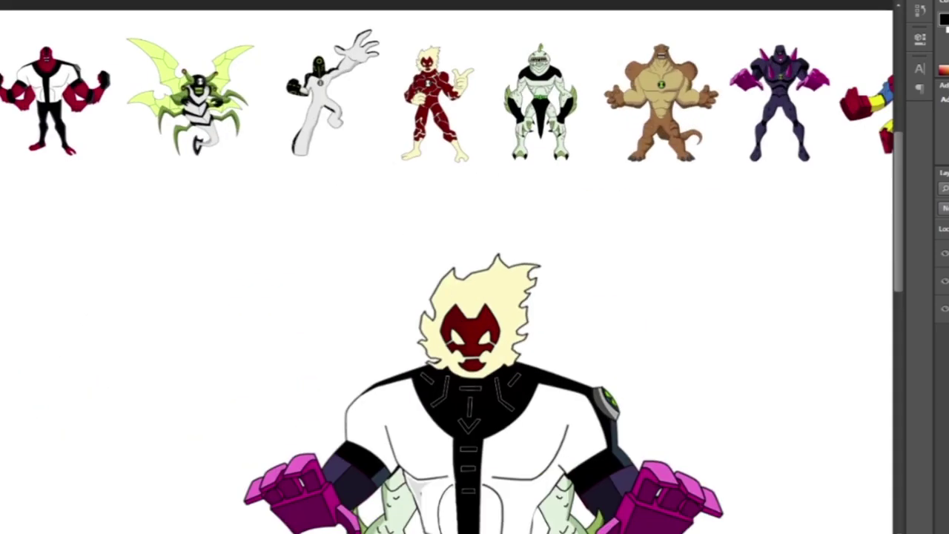
Fill the collar and chest stripe shapes with lime green and add two more lime bars lower on the stripe
scroll(474, 267, up, 3)
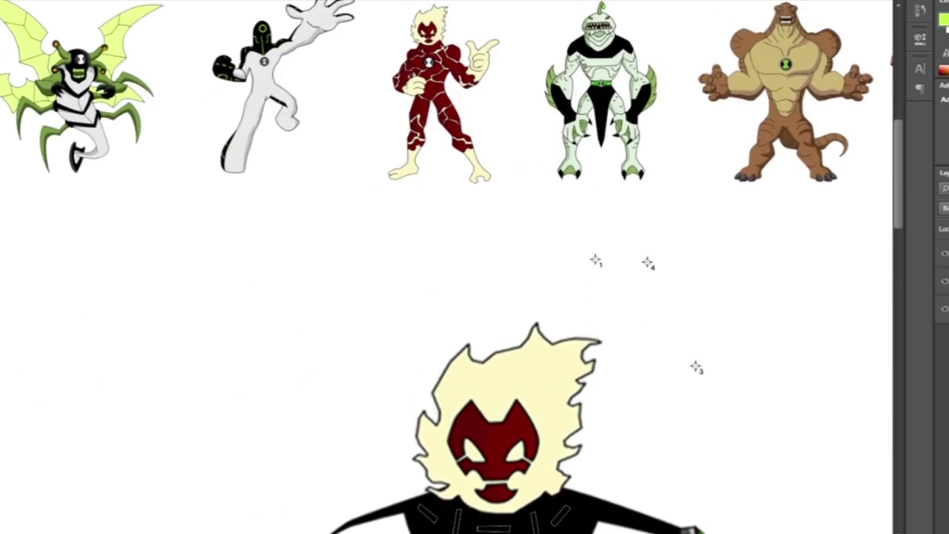
scroll(535, 288, down, 3)
scroll(535, 288, up, 4)
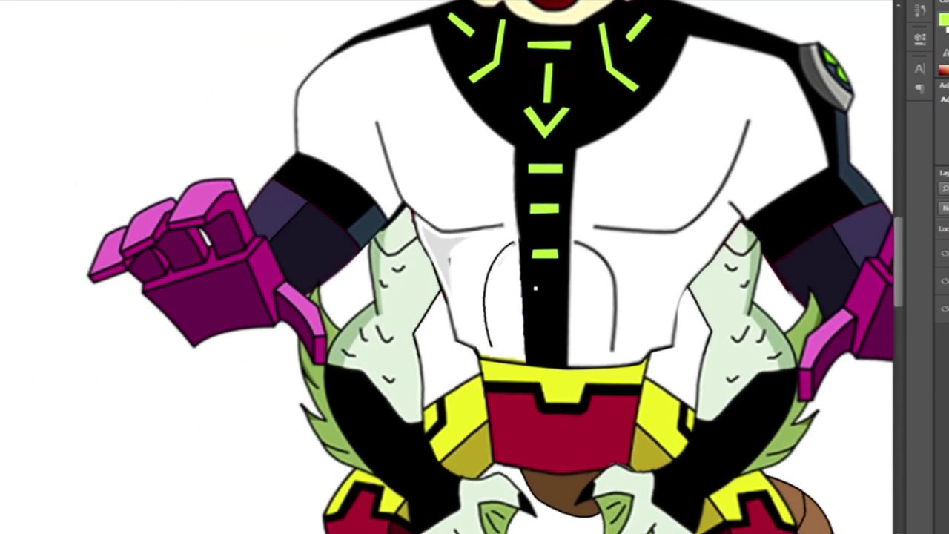
right_click(593, 330)
key(Escape)
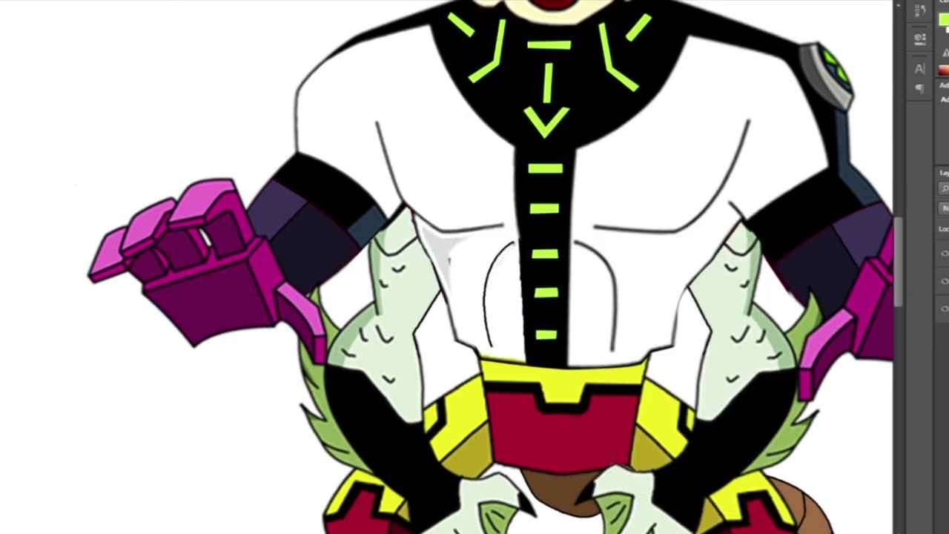
Outline the insect alien's left wings with the Pen tool and copy them beside the fusion character
scroll(475, 267, down, 3)
scroll(474, 267, up, 1)
scroll(474, 267, left, 2)
scroll(252, 66, up, 5)
scroll(447, 266, down, 2)
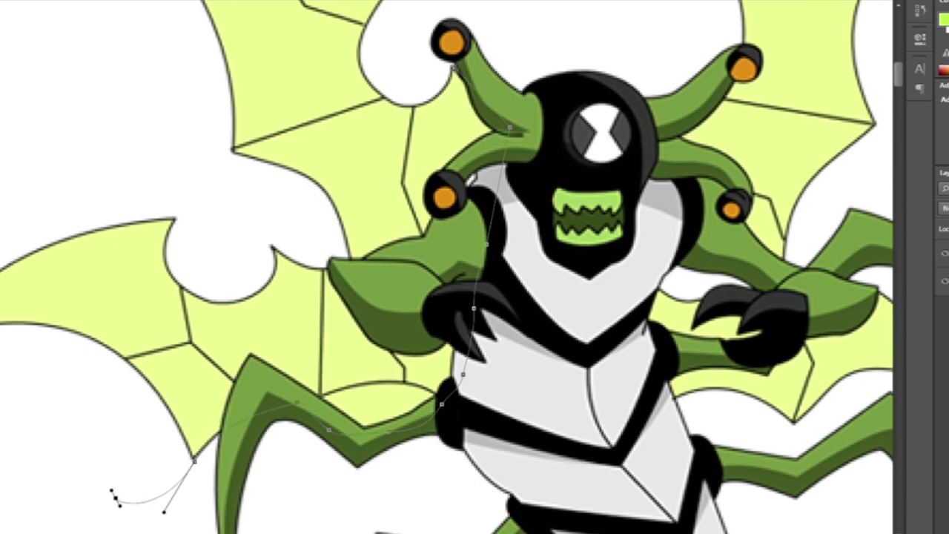
scroll(474, 267, down, 3)
right_click(496, 121)
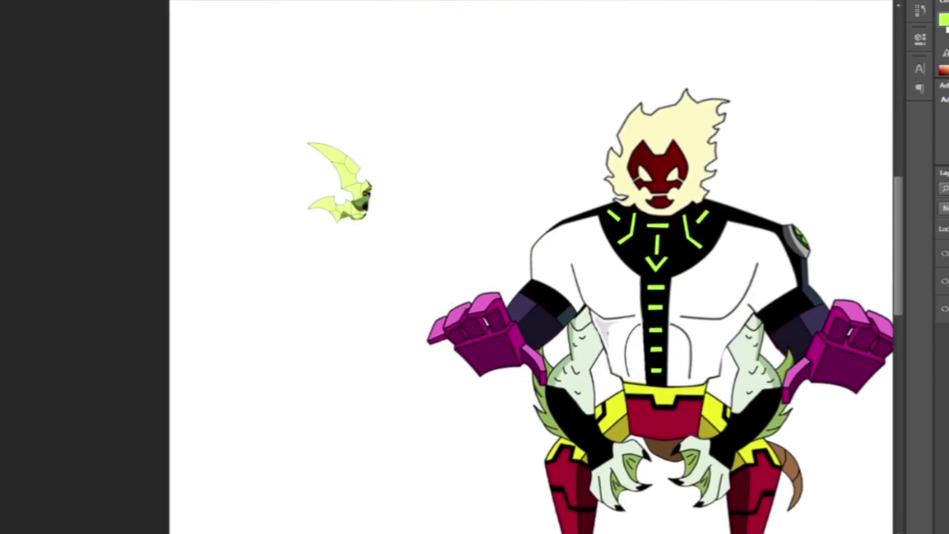
scroll(374, 226, up, 5)
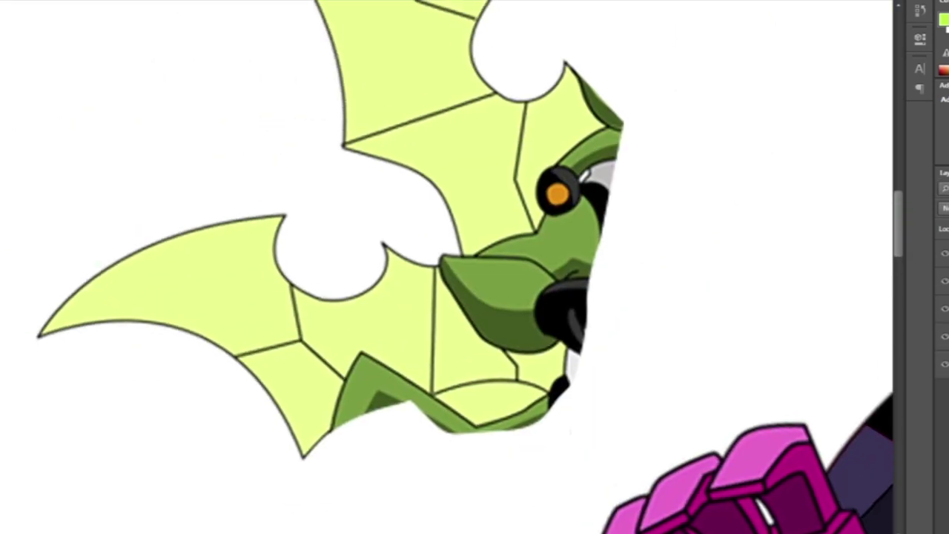
Outline the loose edge of the copied wings in black and cover the leftover body parts with the pale yellow-green wing colour
scroll(475, 267, right, 3)
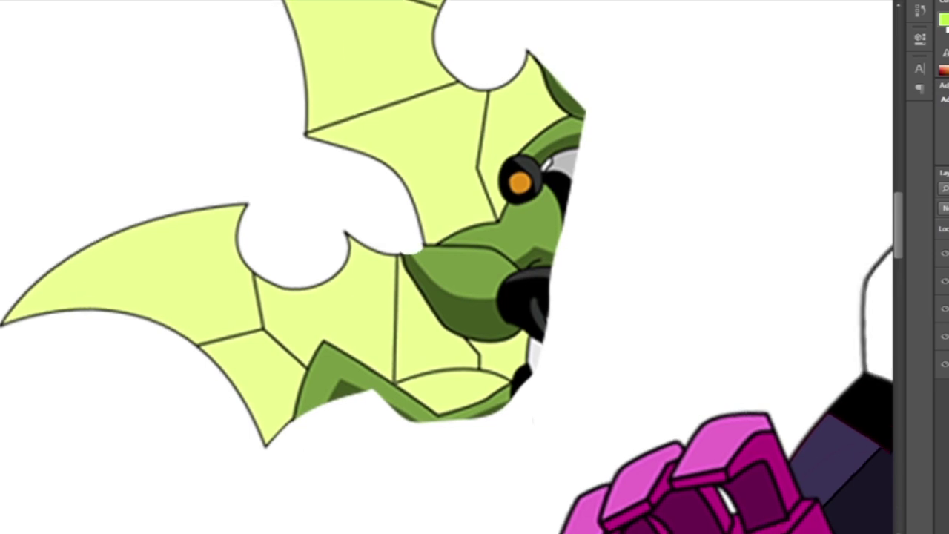
mouse_move(267, 438)
mouse_down()
mouse_move(356, 419)
mouse_move(496, 411)
mouse_move(518, 341)
mouse_move(311, 393)
mouse_up()
click(570, 130)
click(504, 68)
right_click(663, 83)
click(699, 182)
key(Return)
click(495, 130)
click(470, 224)
key(ctrl+Return)
key(alt+BackSpace)
key(ctrl+d)
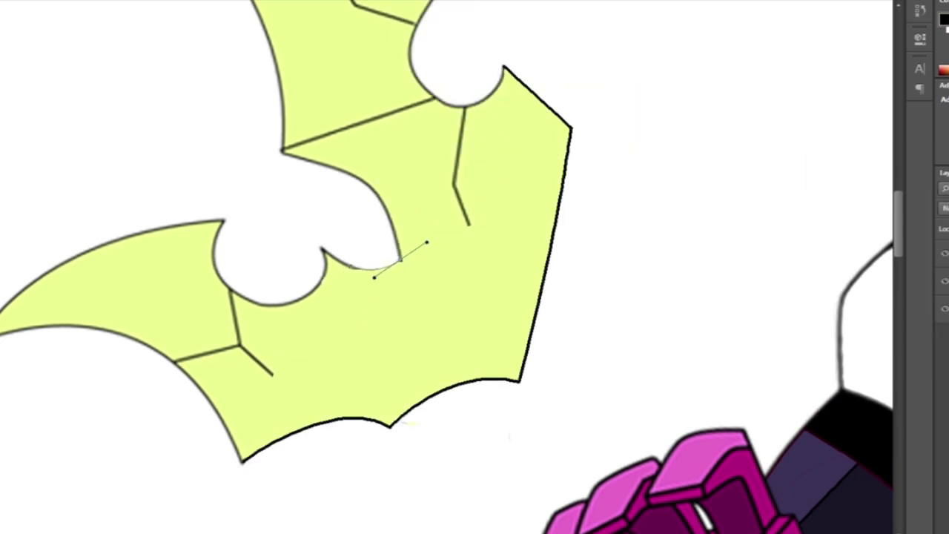
Stroke black vein lines across the filled area to join the upper and lower wings and connect the cut-off veins
click(478, 271)
right_click(610, 211)
click(635, 312)
key(Return)
click(469, 225)
click(272, 376)
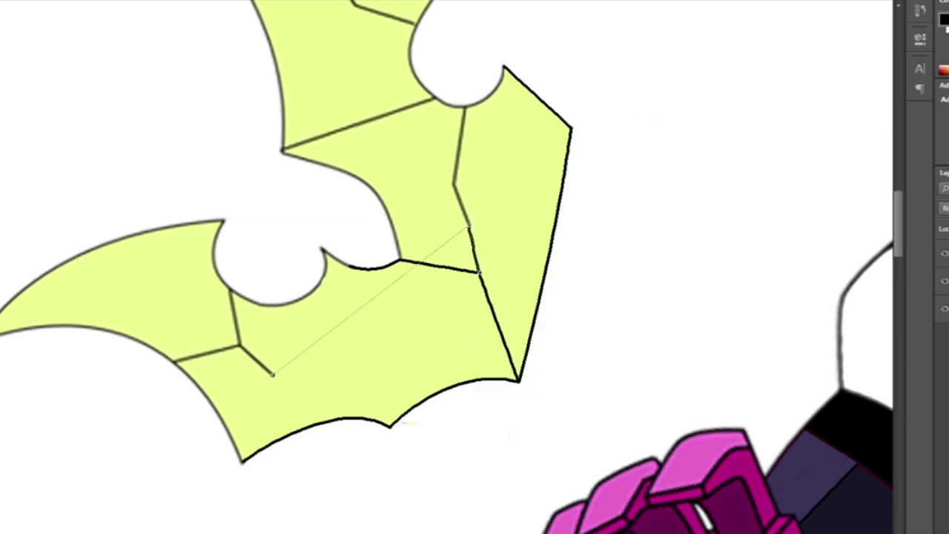
right_click(434, 311)
click(466, 79)
key(Return)
click(241, 459)
right_click(392, 222)
click(422, 298)
click(389, 426)
key(Return)
Resize the finished wings and place them behind the fusion's shoulders, with a mirrored set on the other side
key(ctrl+0)
key(ctrl+t)
drag(509, 275, 445, 171)
key(Return)
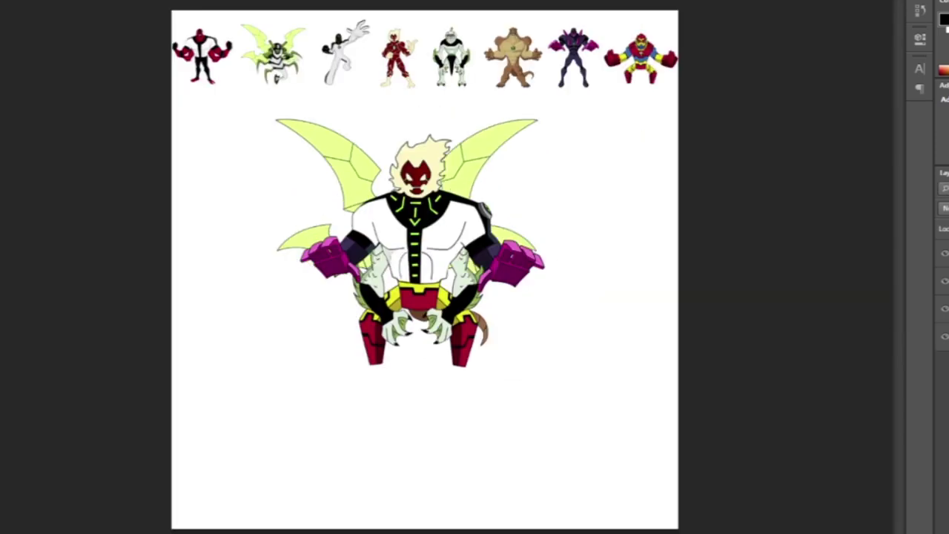
key(ctrl+equal)
key(ctrl+minus)
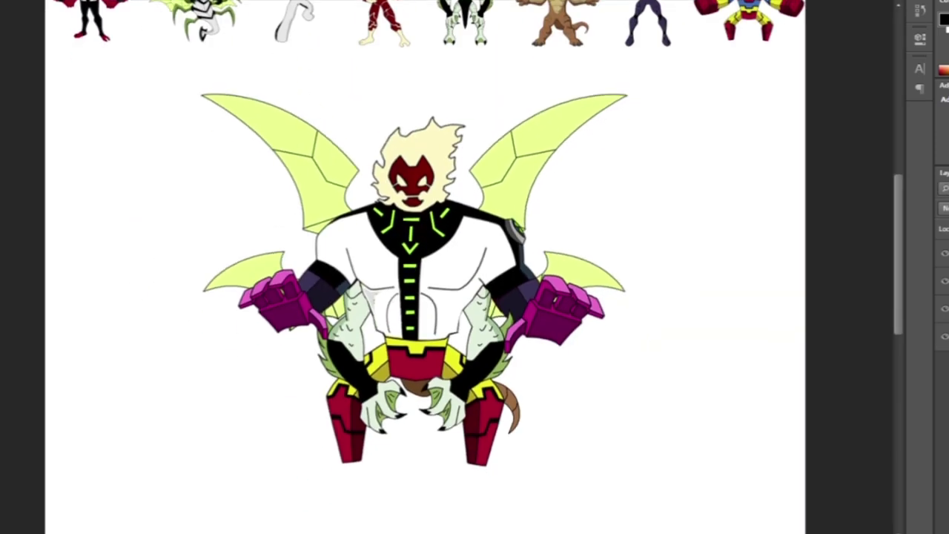
scroll(474, 239, up, 1)
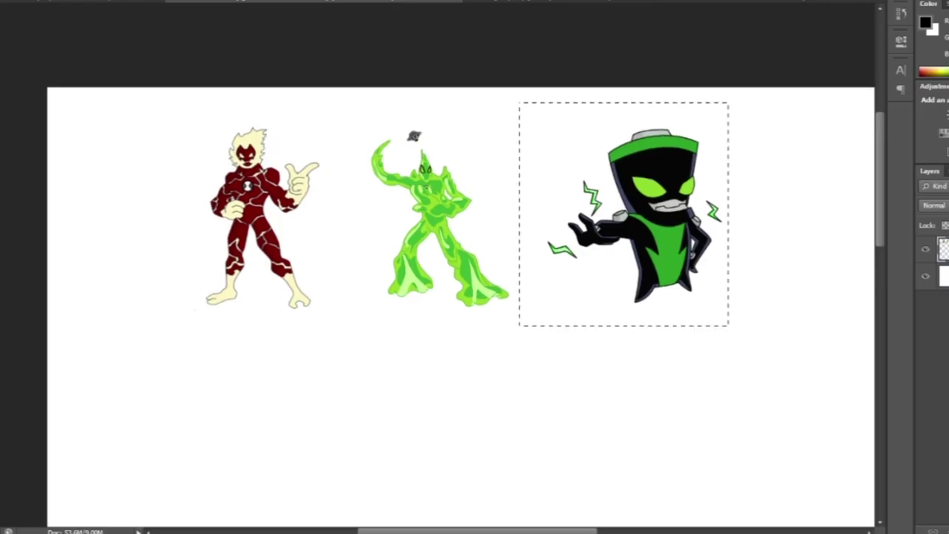
Copy the selected black-and-green electric alien and place an enlarged duplicate below the row of reference aliens
key(ctrl+c)
key(ctrl+v)
key(ctrl+t)
drag(576, 371, 615, 519)
key(Return)
key(ctrl+plus)
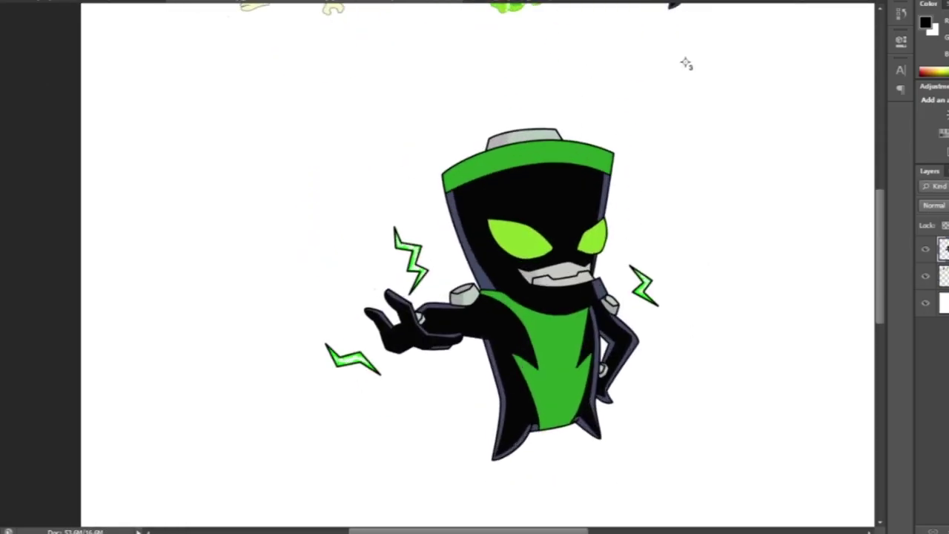
Outline the fire alien's flaming head with the Pen tool and copy it onto its own layer
scroll(682, 152, up, 5)
scroll(667, 121, up, 5)
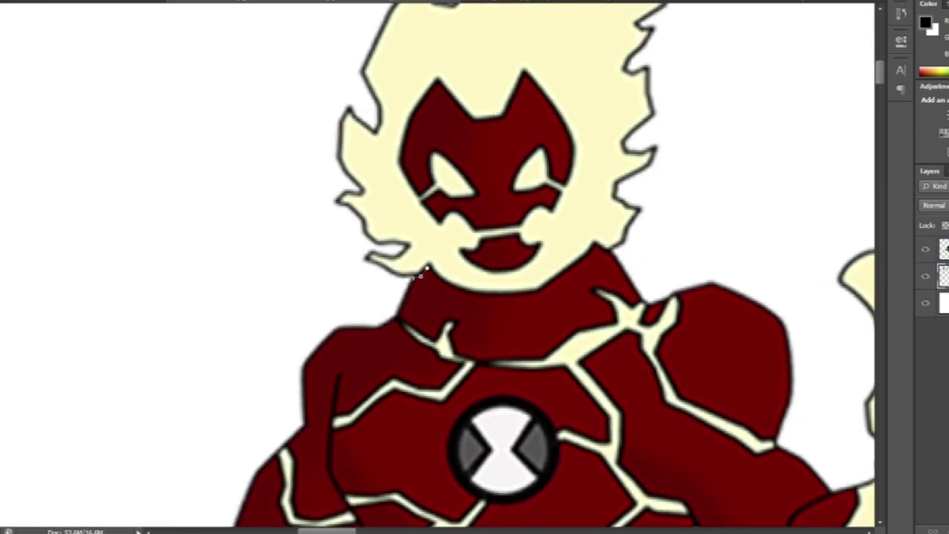
key(ctrl+minus)
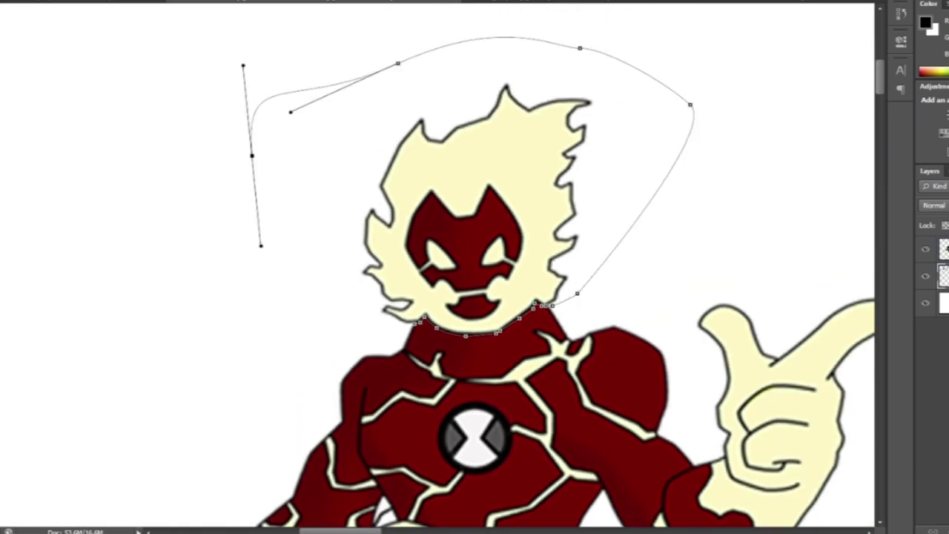
key(Return)
key(ctrl+c)
key(ctrl+v)
Move and enlarge the copied flaming head so it replaces the head of the black-and-green alien
scroll(474, 296, down, 3)
drag(418, 267, 645, 72)
key(ctrl+t)
key(shift+Right)
key(Return)
scroll(662, 86, down, 1)
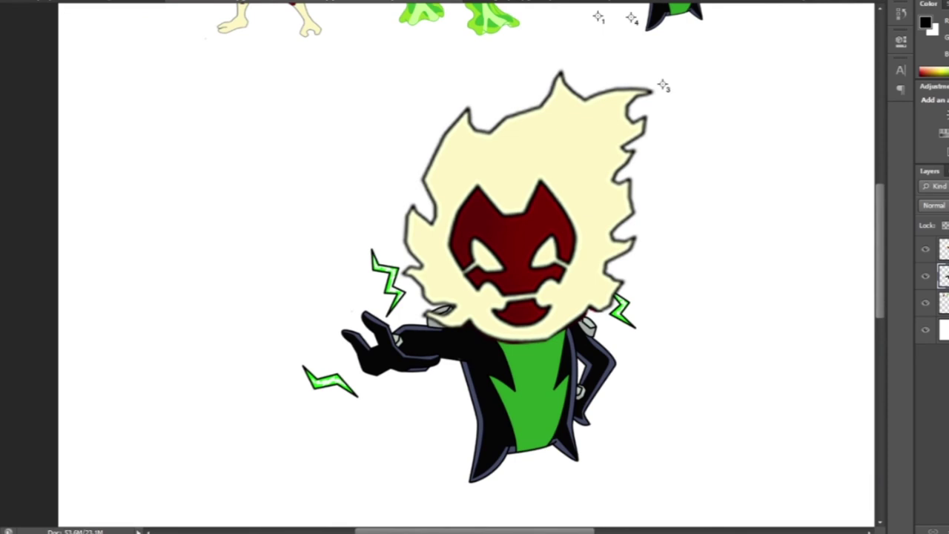
Recolour the fusion's green chest panel lime green
scroll(598, 42, left, 5)
scroll(599, 42, up, 5)
scroll(598, 42, right, 4)
scroll(598, 42, down, 6)
scroll(598, 42, up, 2)
scroll(526, 378, up, 3)
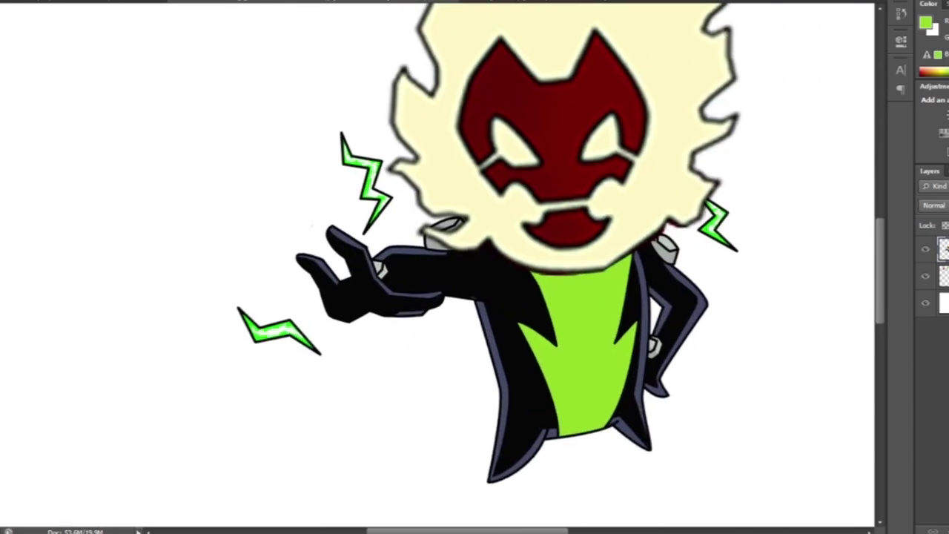
Draw wavy patches inside the chest panel with the Pen tool and fill them with darker green
scroll(526, 377, down, 3)
scroll(527, 378, up, 2)
scroll(554, 384, down, 2)
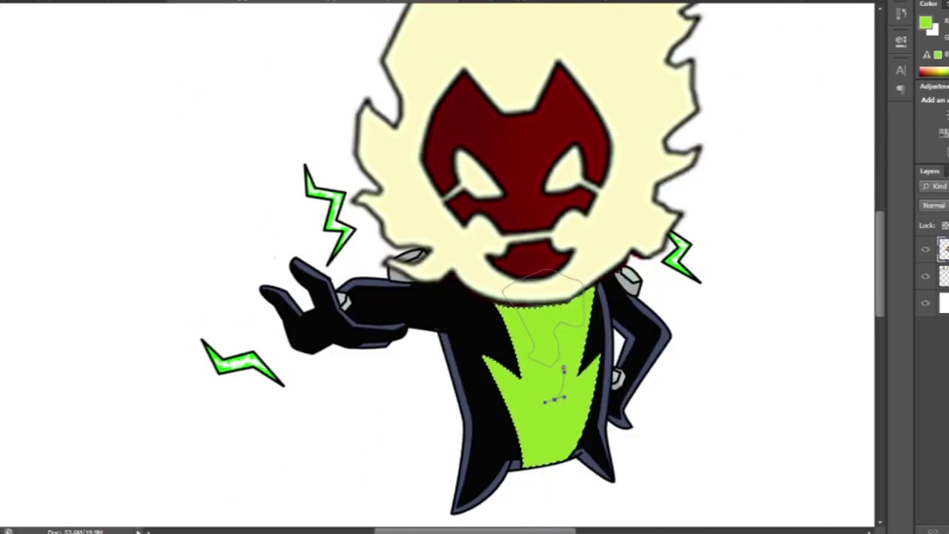
right_click(697, 334)
click(741, 282)
Outline the outstretched arm and the adjoining black jacket half with the Pen tool and fill them with dark red
scroll(633, 11, down, 3)
scroll(634, 11, up, 1)
scroll(633, 11, up, 6)
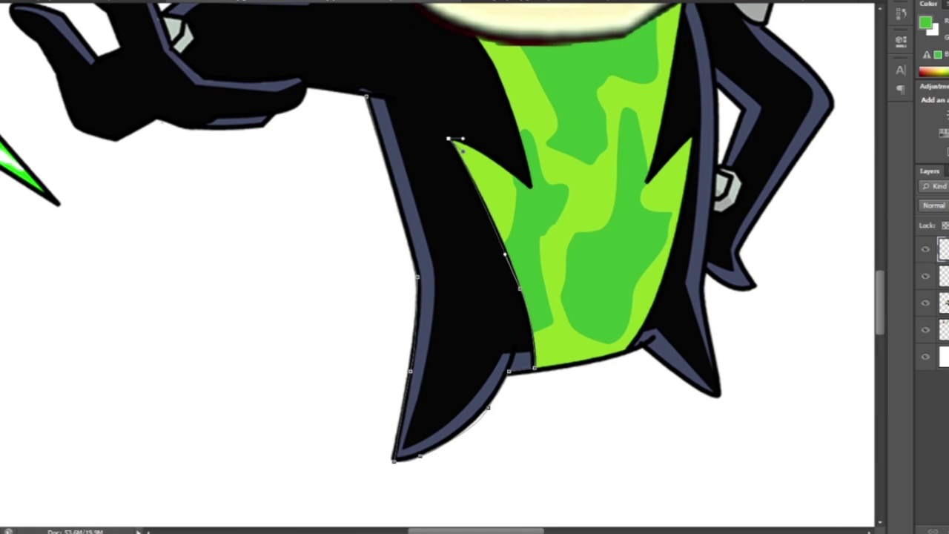
scroll(444, 267, up, 3)
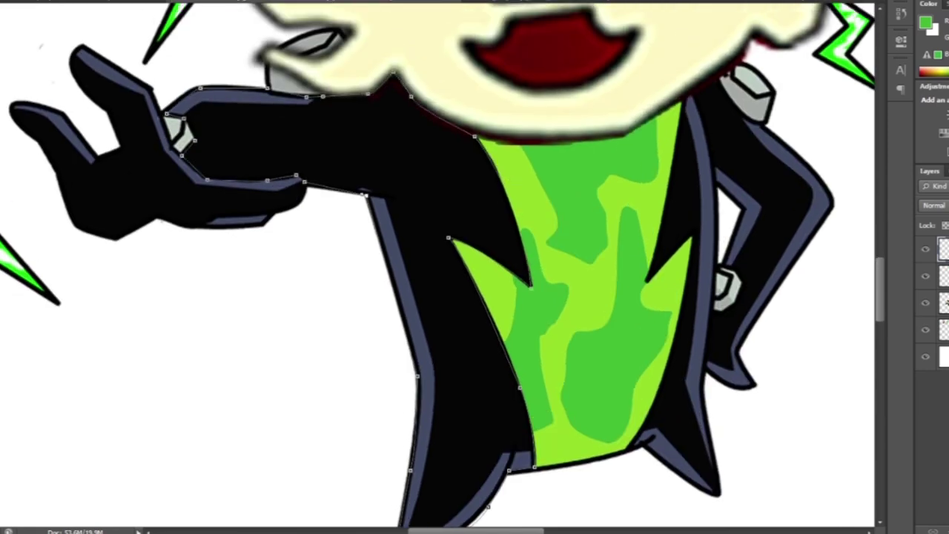
key(ctrl+Return)
scroll(444, 267, down, 6)
scroll(444, 267, up, 5)
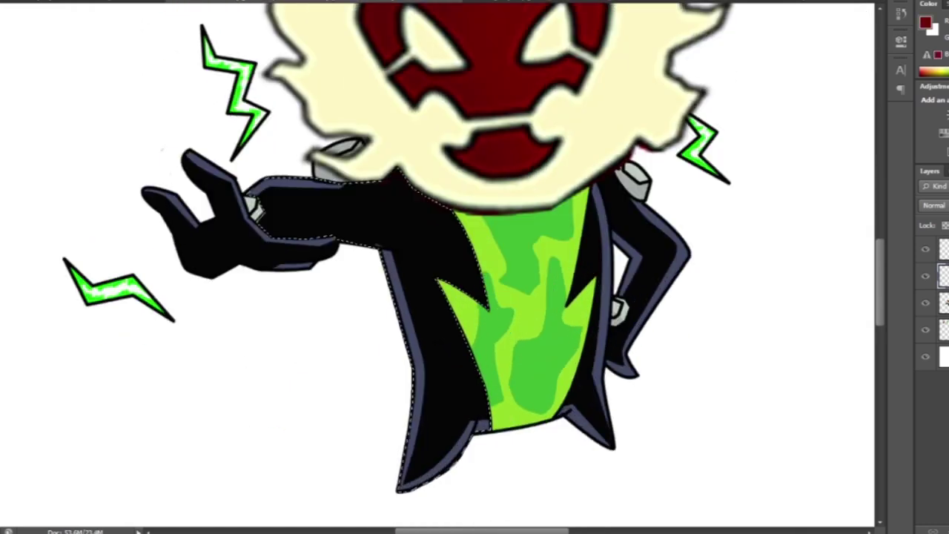
key(alt+BackSpace)
scroll(535, 74, down, 3)
scroll(535, 74, up, 4)
key(ctrl+d)
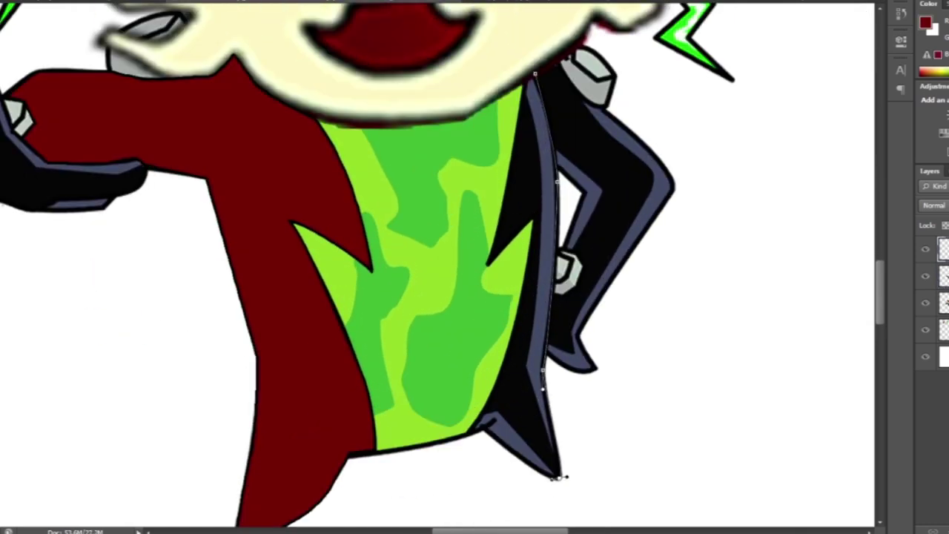
Outline the narrow jacket half beside the bent arm and fill it with dark red
scroll(530, 222, up, 1)
right_click(681, 99)
right_click(665, 135)
click(715, 199)
key(alt+BackSpace)
key(ctrl+d)
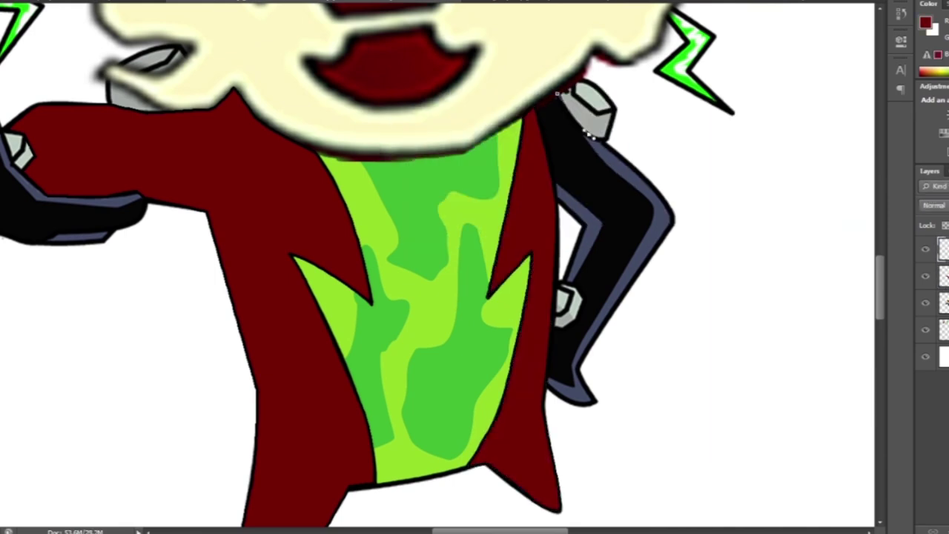
Trace the bent arm around its grey bolts with the Pen tool and fill it with dark red
scroll(619, 249, down, 2)
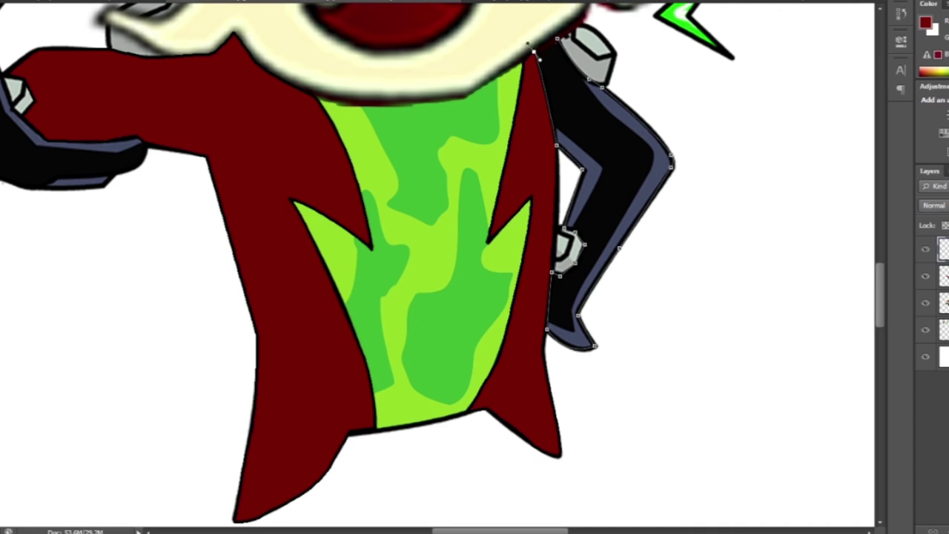
right_click(720, 111)
click(751, 163)
key(Return)
key(x)
key(alt+BackSpace)
key(ctrl+d)
Trace the black outstretched hand with the Pen tool and fill it with the head's cream colour
drag(297, 222, 631, 384)
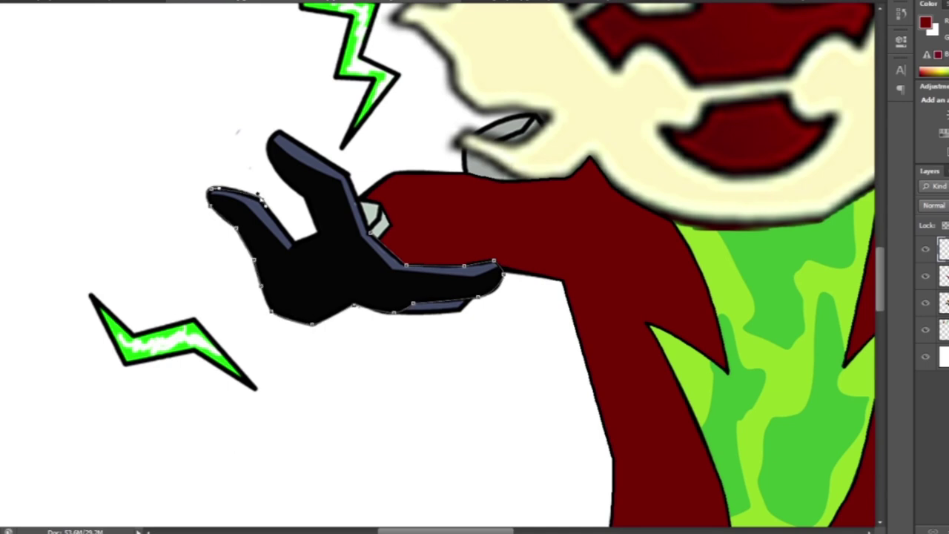
right_click(445, 135)
click(504, 205)
key(Return)
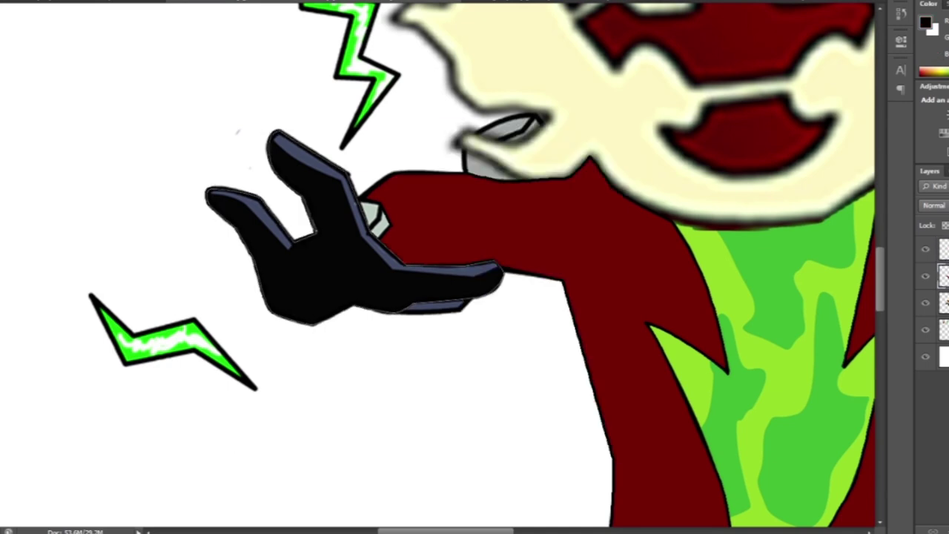
key(ctrl+minus)
key(x)
key(alt+BackSpace)
key(ctrl+d)
key(ctrl+plus)
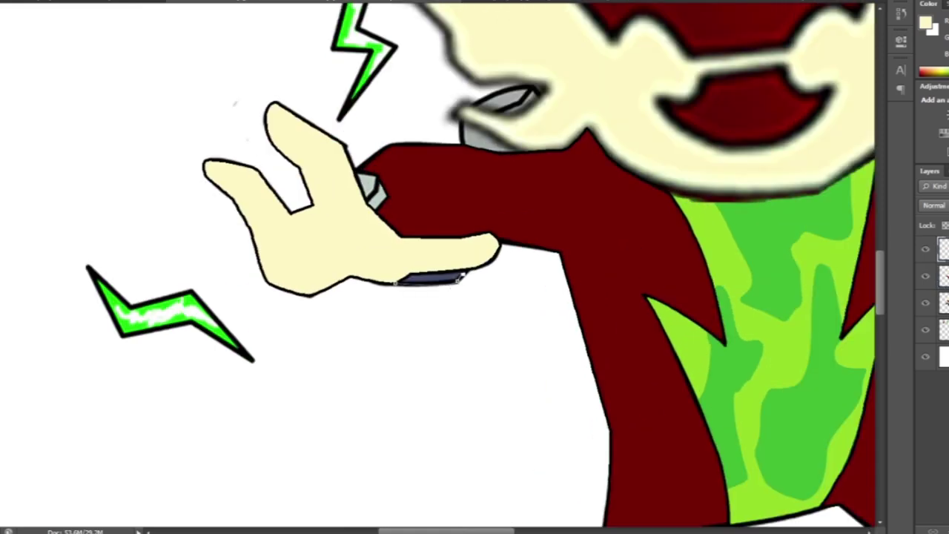
Fill the small blue finger section under the outstretched hand with cream
right_click(567, 204)
click(625, 275)
key(Return)
key(alt+BackSpace)
key(ctrl+d)
key(ctrl+minus)
key(ctrl+plus)
Stroke jagged black edges across the outstretched wrist and the larger coat tail, and fill the wrist area with cream
key(d)
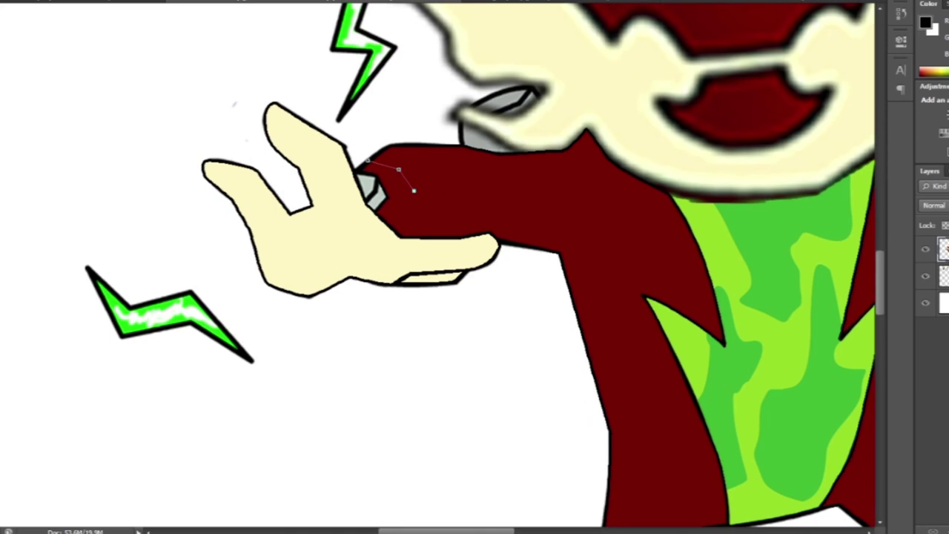
right_click(501, 186)
click(555, 282)
key(Return)
key(ctrl+minus)
key(ctrl+minus)
click(477, 391)
click(519, 406)
key(d)
right_click(555, 303)
click(585, 79)
key(Return)
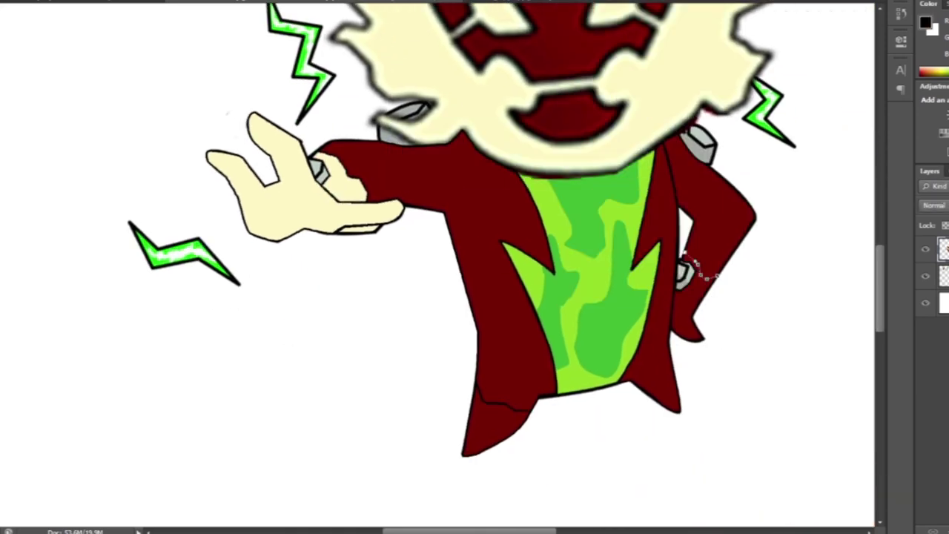
Mark off the smaller coat tail's tip and fill both tail tips and the rear hand with cream
click(662, 364)
key(ctrl+Return)
key(alt+BackSpace)
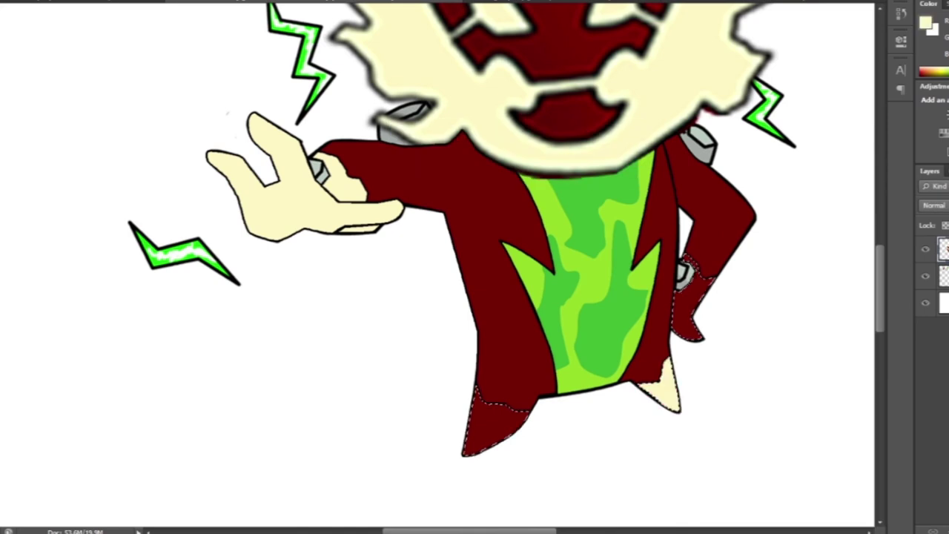
key(ctrl+d)
Draw branching crack shapes over the arms and jacket of the dark red body with the Pen tool
click(693, 171)
click(701, 146)
click(704, 176)
click(697, 195)
click(682, 210)
click(713, 213)
click(749, 198)
click(756, 192)
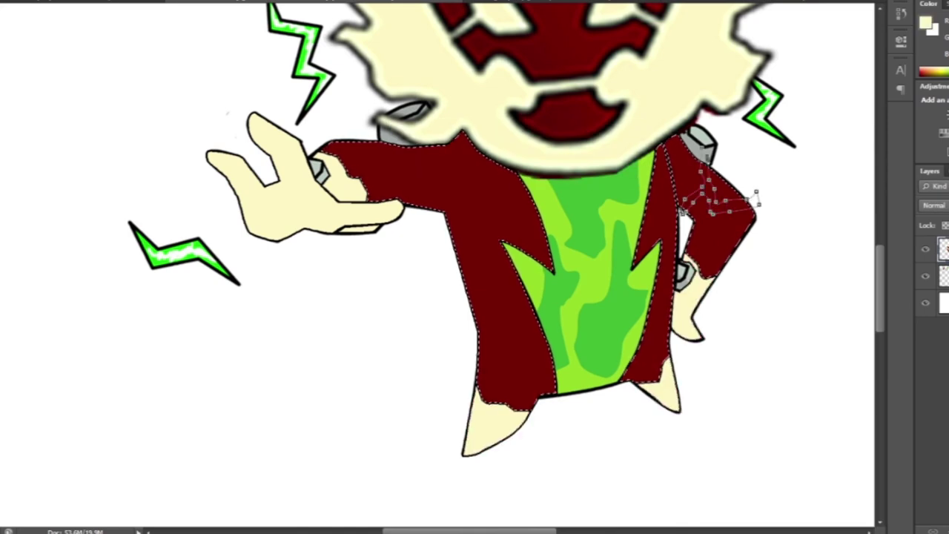
click(446, 218)
click(479, 206)
click(480, 194)
click(483, 169)
click(483, 158)
click(501, 145)
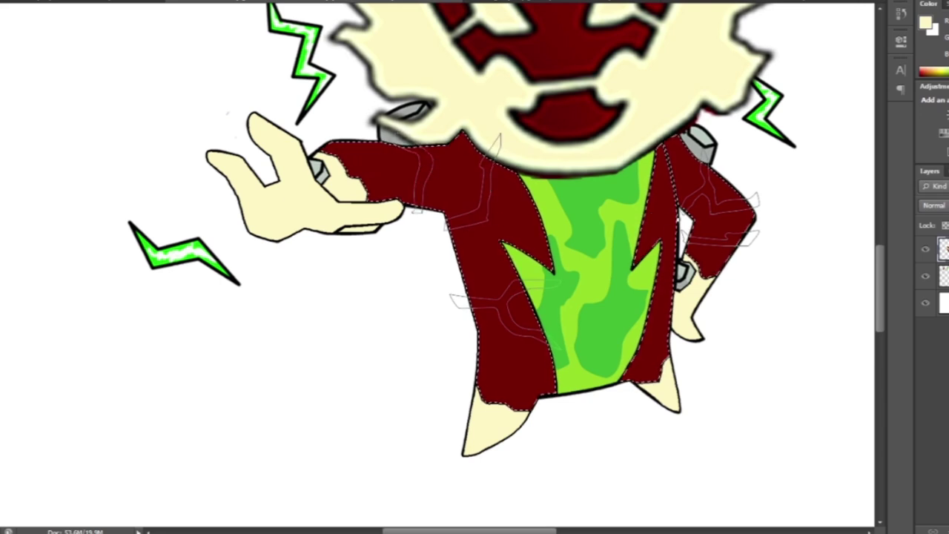
Outline the crack shapes on the dark red body in black and fill them with cream
key(d)
right_click(790, 145)
click(822, 242)
key(Return)
key(ctrl+d)
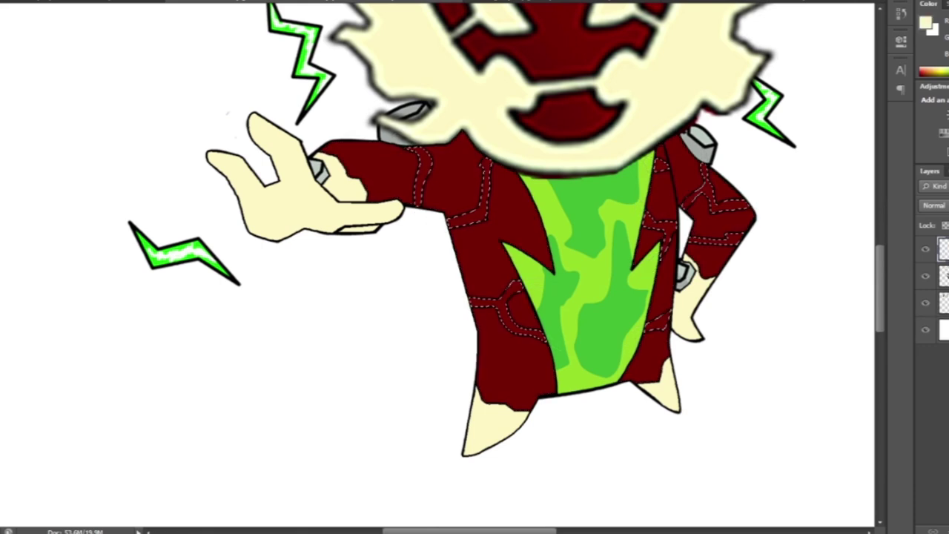
key(ctrl+minus)
key(ctrl+minus)
key(ctrl+plus)
key(ctrl+minus)
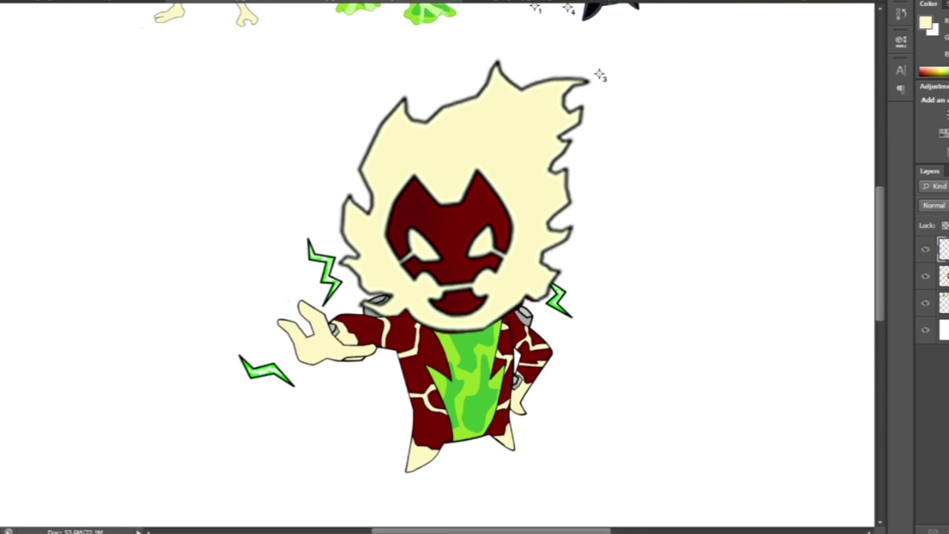
key(ctrl+minus)
key(ctrl+plus)
key(ctrl+plus)
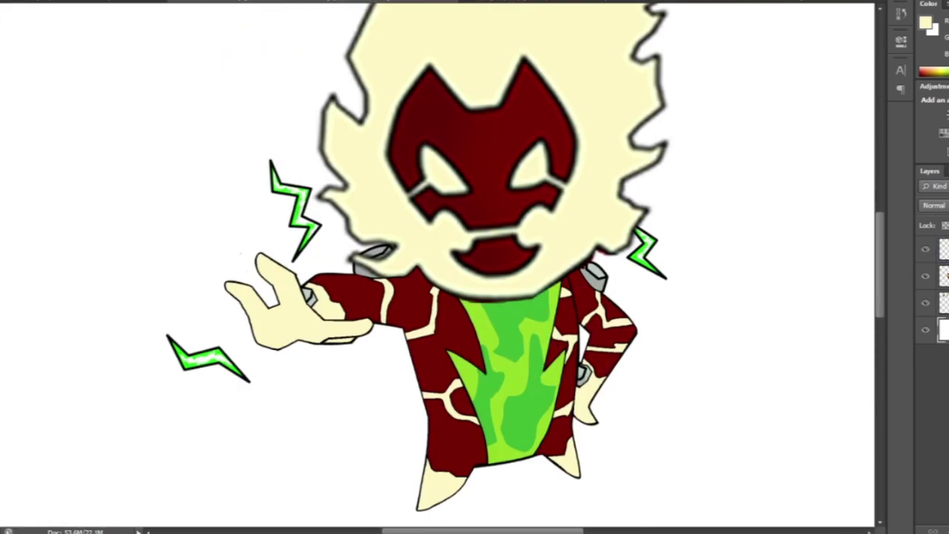
Merge the fusion's layers and recolour the whole chest panel solid green
key(ctrl+e)
key(ctrl+0)
key(ctrl+plus)
key(ctrl+plus)
key(ctrl+plus)
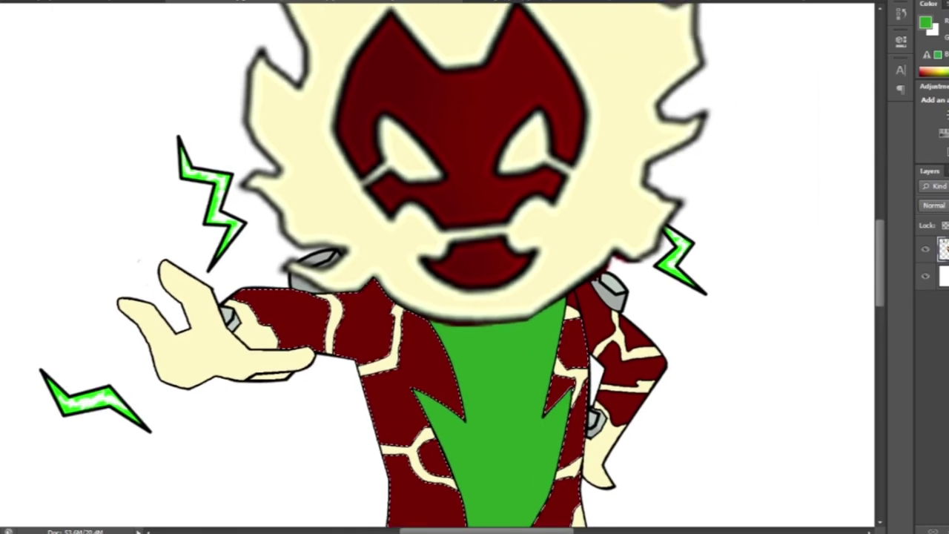
Fill the dark red areas of the face, jacket and arms with lime green on a new layer
key(ctrl+0)
key(ctrl+plus)
key(ctrl+shift+n)
key(alt+BackSpace)
key(ctrl+plus)
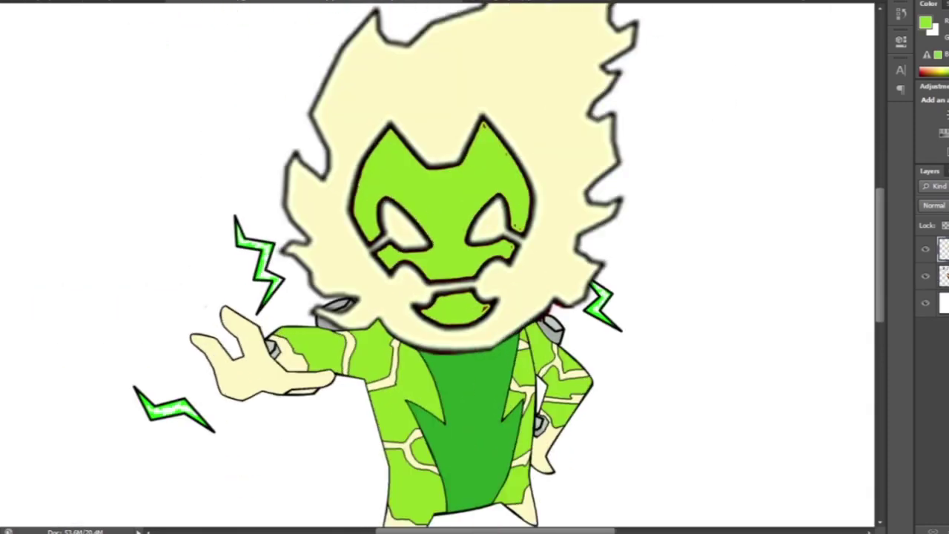
Draw wavy patches across the lime mask, jacket and arms with the Pen tool and fill them with darker green
scroll(475, 267, down, 3)
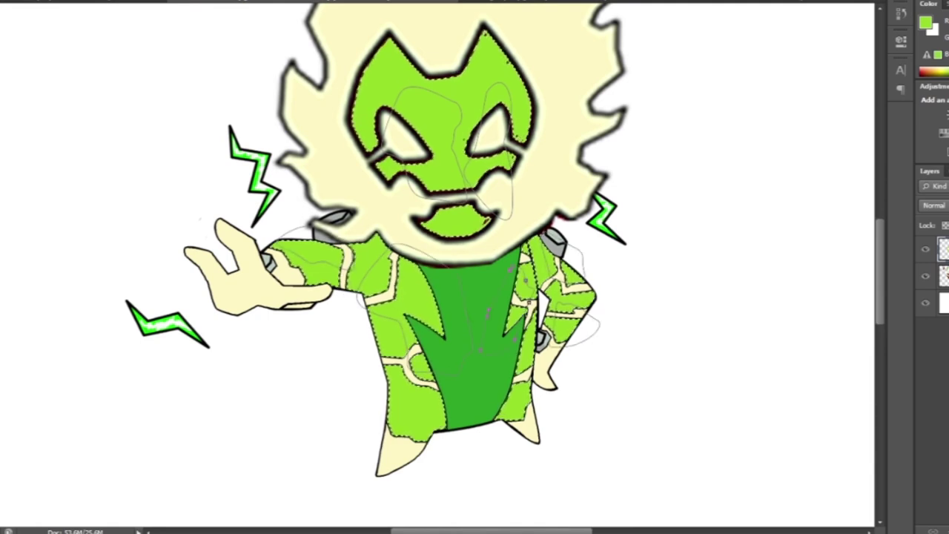
key(ctrl+minus)
key(Return)
key(ctrl+minus)
key(ctrl+minus)
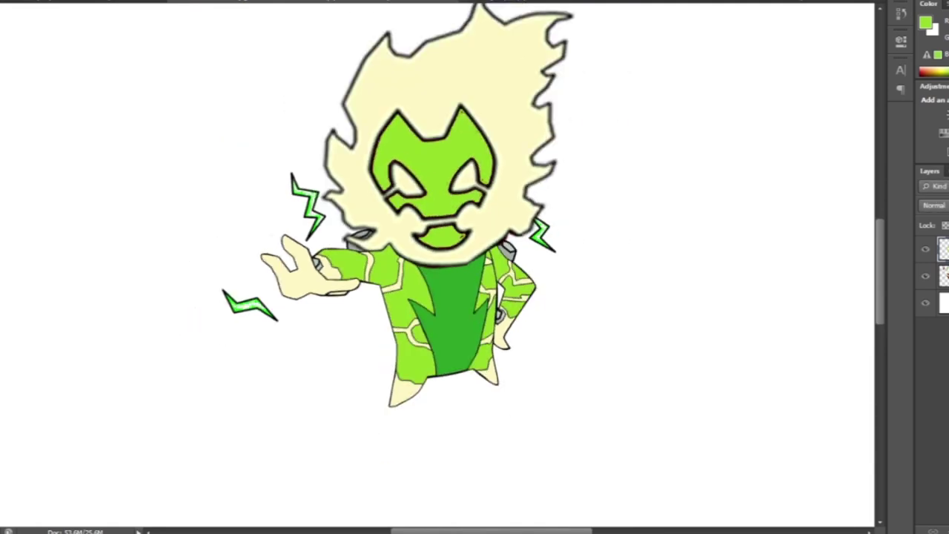
key(ctrl+plus)
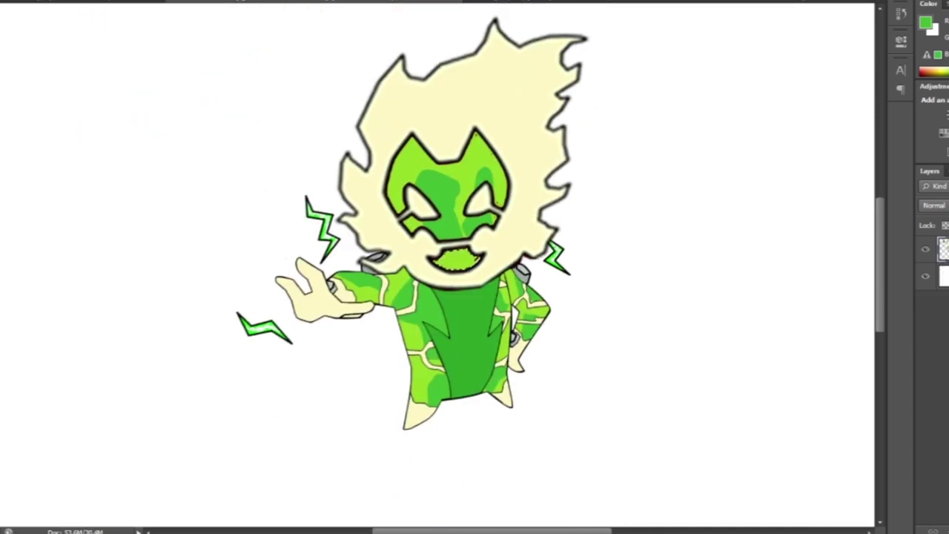
Copy the white-armoured alien from the reference row and place it enlarged on the blank canvas below
drag(597, 33, 612, 64)
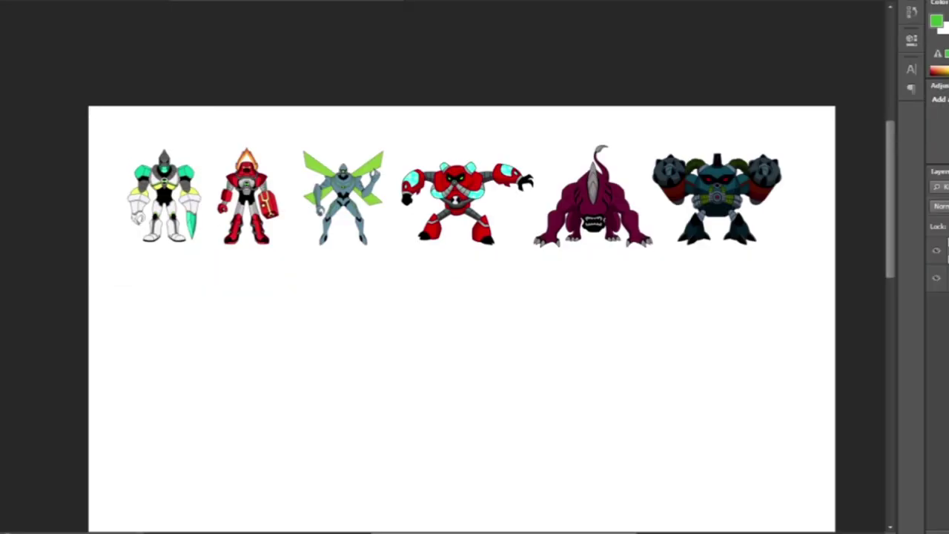
key(ctrl+v)
scroll(461, 297, down, 3)
key(ctrl+t)
drag(510, 339, 558, 480)
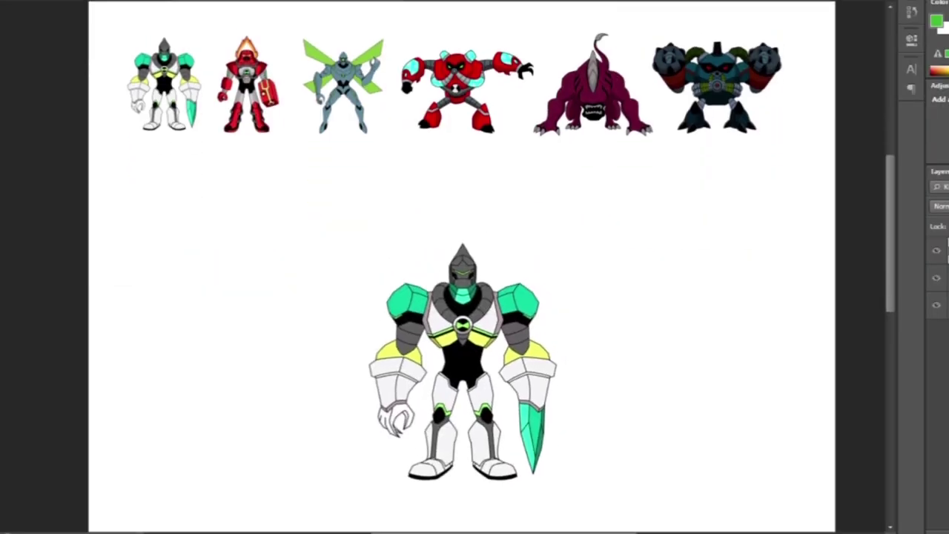
scroll(475, 267, down, 1)
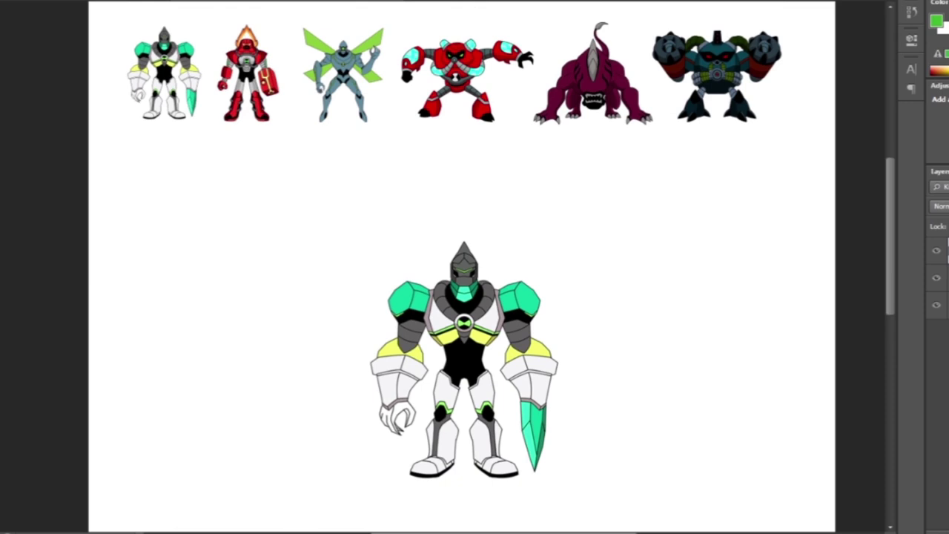
scroll(474, 267, up, 2)
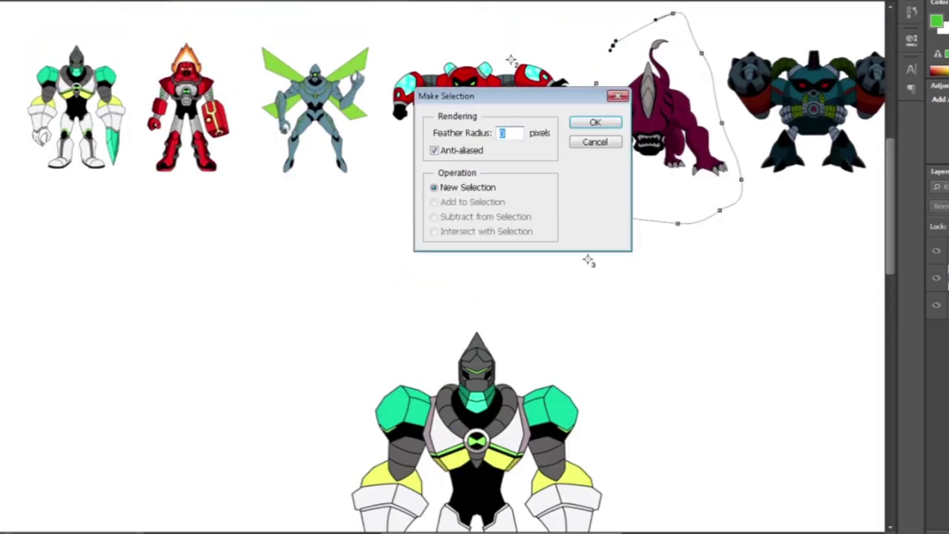
Select the maroon four-legged beast from the reference row, copy it and enlarge the copy beside the armoured alien
key(Return)
scroll(474, 296, down, 2)
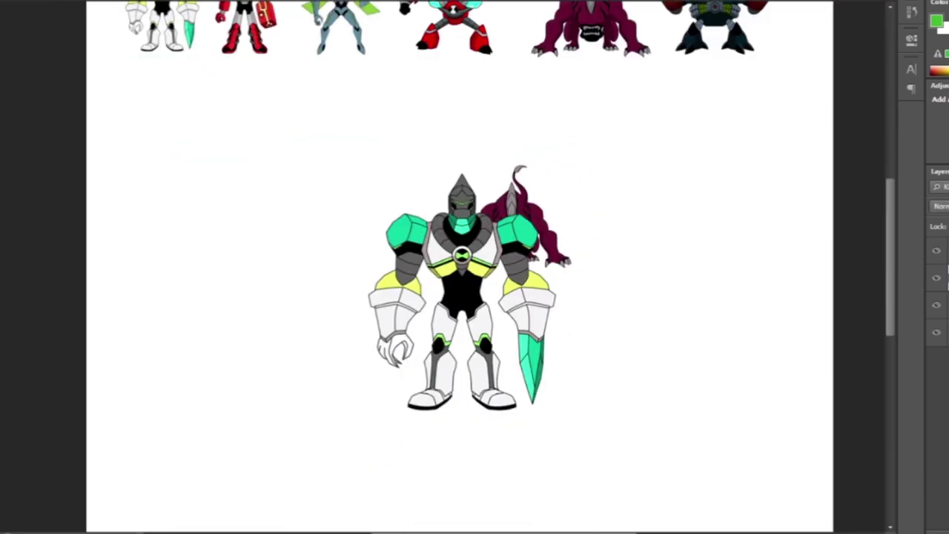
scroll(461, 311, up, 2)
scroll(460, 266, down, 2)
key(ctrl+t)
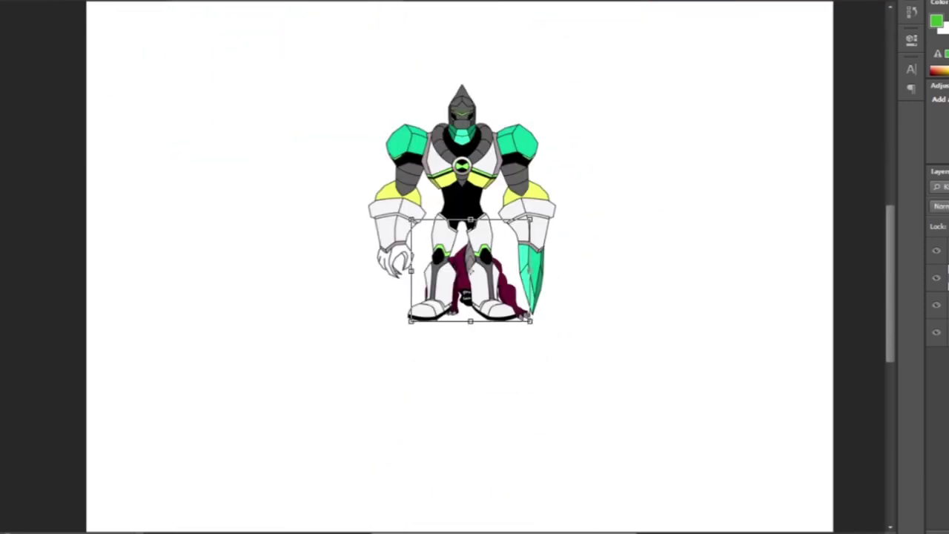
drag(529, 318, 629, 402)
drag(472, 267, 598, 304)
key(Return)
scroll(459, 267, up, 1)
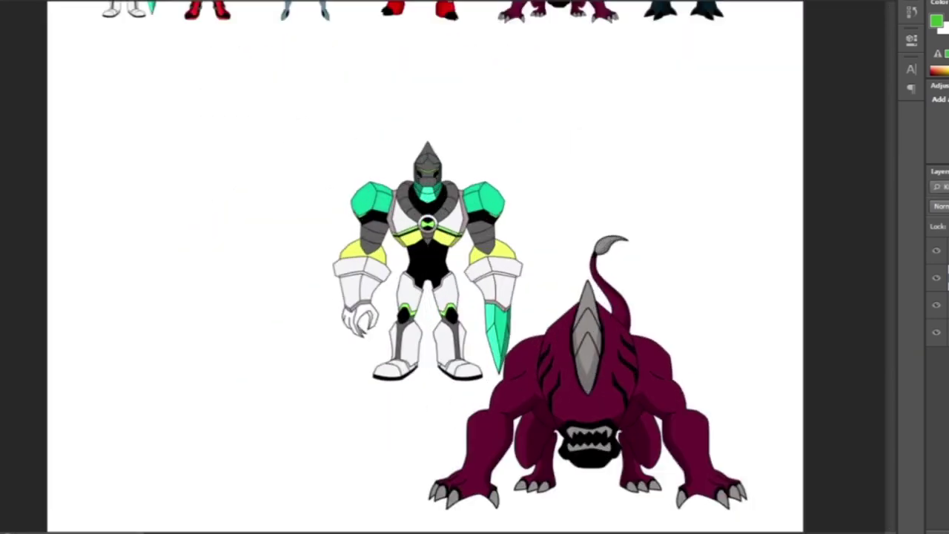
Fill the armoured alien's white hand with the turquoise green of the crystal blade
scroll(416, 292, up, 2)
key(alt+BackSpace)
scroll(427, 407, up, 2)
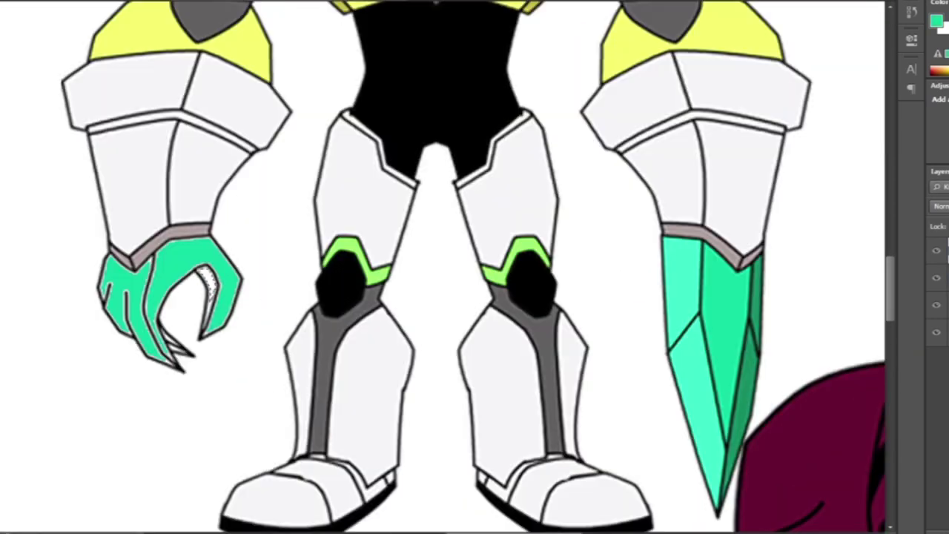
Fill the inner faces of the thumb and fingers with the blade's darker green using Pen tool selections
scroll(415, 385, down, 1)
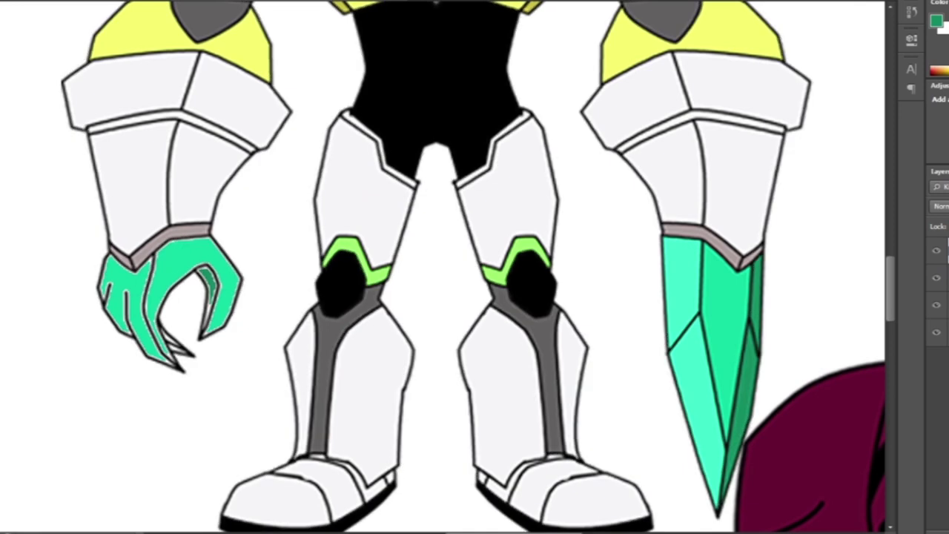
scroll(415, 340, up, 2)
scroll(415, 341, down, 2)
scroll(170, 304, up, 3)
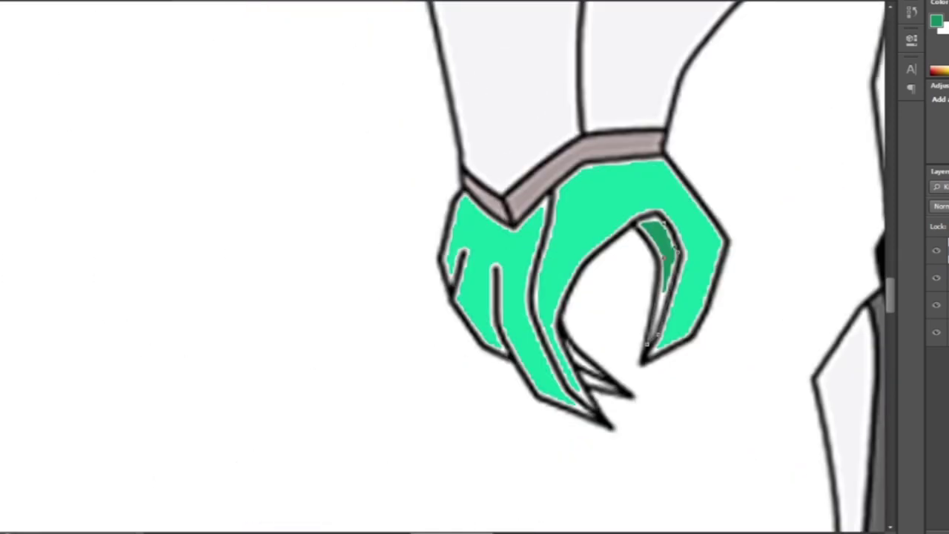
right_click(562, 338)
click(652, 296)
key(Return)
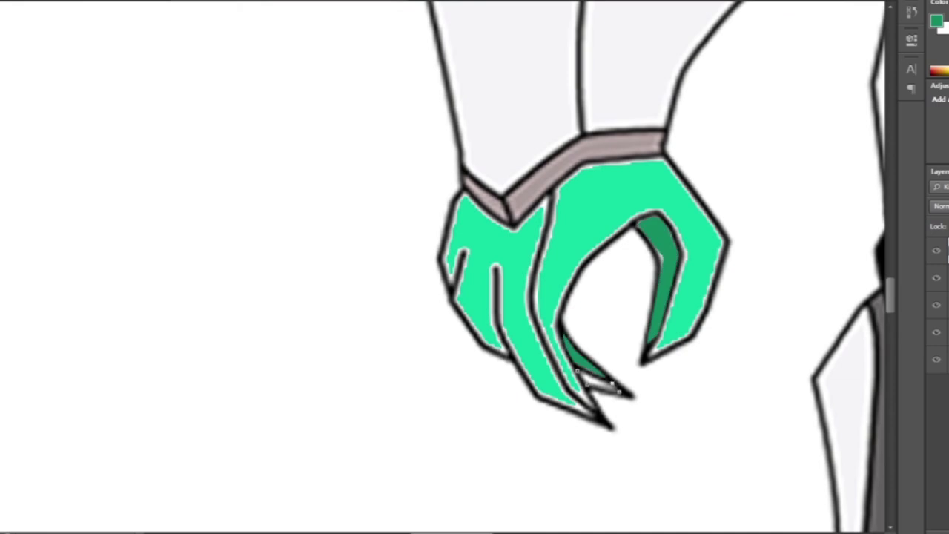
scroll(422, 263, down, 3)
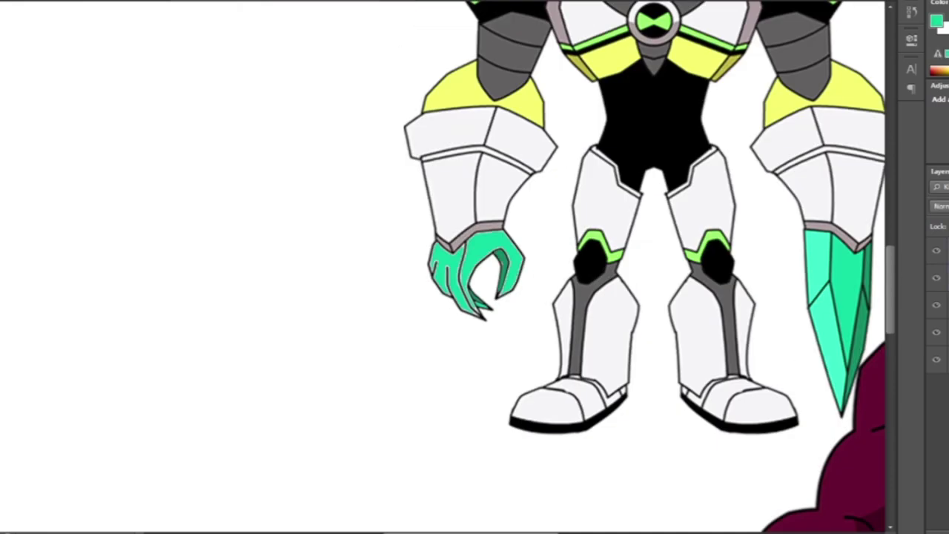
Centre the beast under the armoured alien's waist and remove the white legs so the torso joins the beast's back
scroll(178, 244, down, 3)
drag(440, 60, 282, 49)
scroll(316, 231, up, 3)
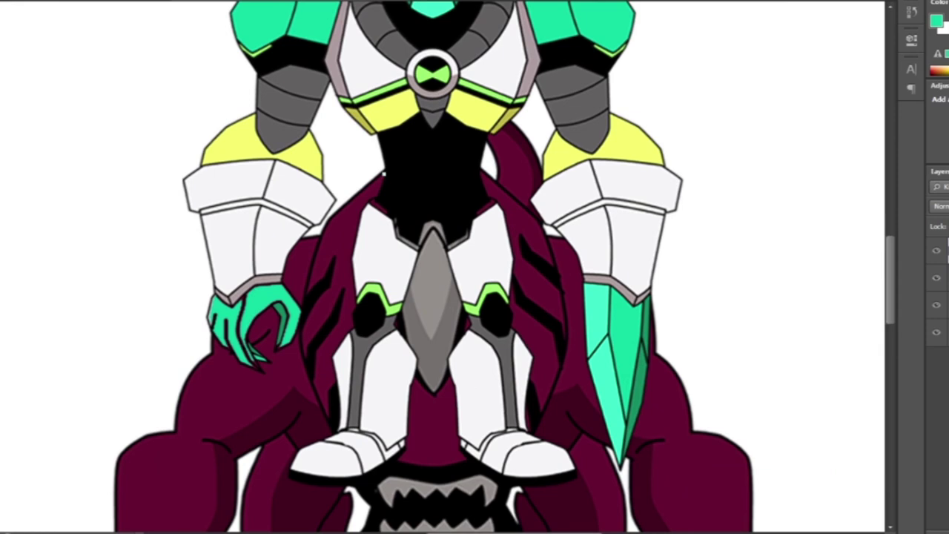
key(Return)
key(ctrl+minus)
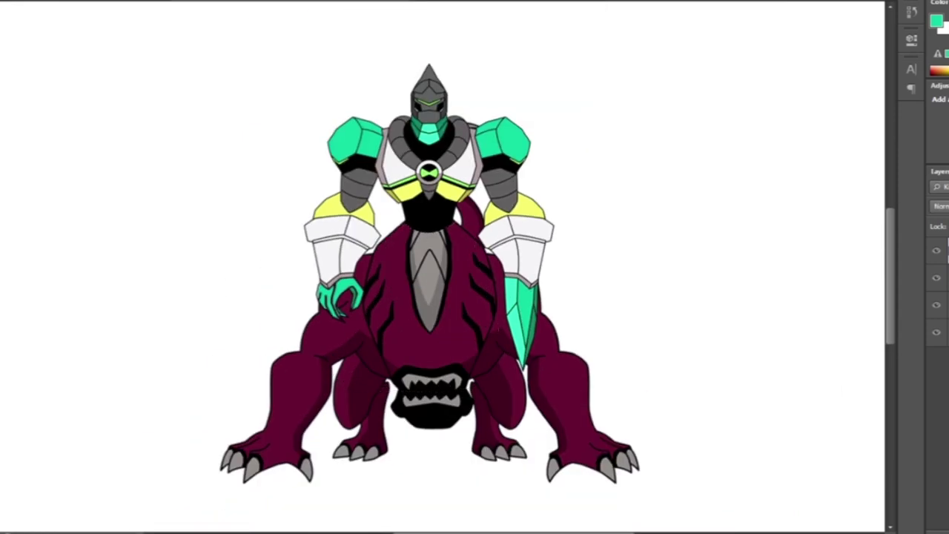
key(ctrl+plus)
key(ctrl+minus)
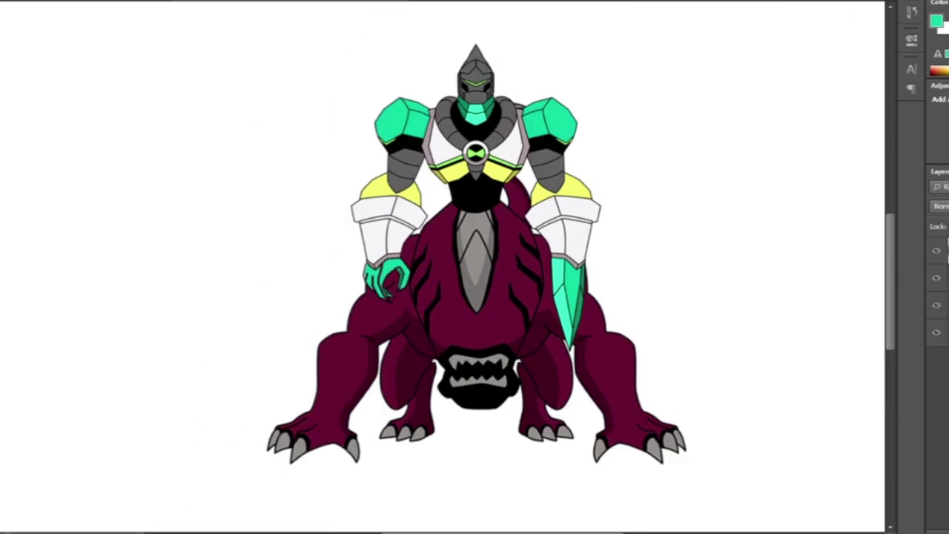
Cover the grey spike on the beast's back with solid maroon
key(ctrl+t)
key(Return)
key(ctrl+minus)
key(ctrl+plus)
key(ctrl+plus)
key(ctrl+plus)
key(ctrl+minus)
key(ctrl+minus)
key(ctrl+minus)
key(ctrl+plus)
key(ctrl+plus)
drag(508, 178, 496, 370)
right_click(504, 215)
key(Escape)
drag(518, 286, 519, 359)
key(ctrl+minus)
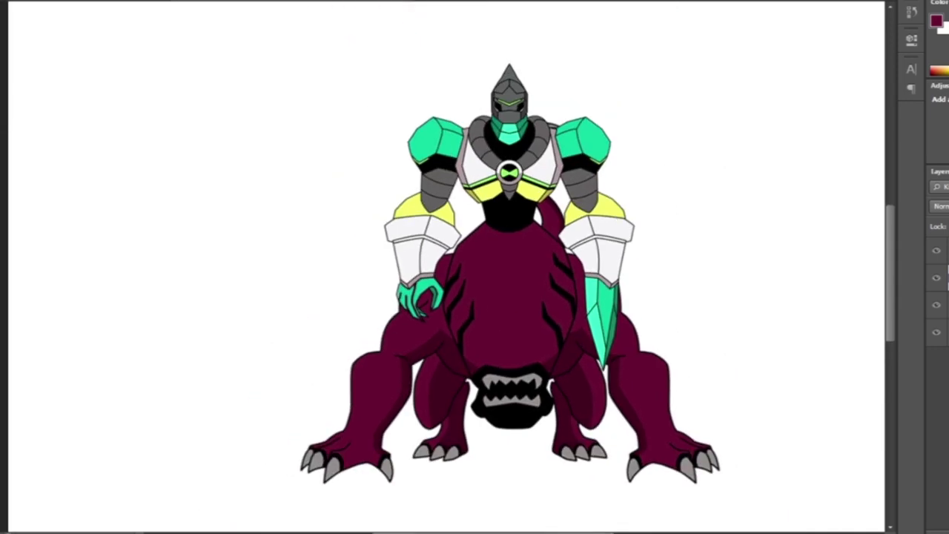
Show the beast's curved grey tail tip beside the armoured alien's head
key(ctrl+minus)
scroll(445, 266, up, 3)
scroll(445, 267, down, 3)
key(ctrl+plus)
key(ctrl+t)
key(Escape)
key(ctrl+minus)
scroll(445, 267, up, 3)
scroll(444, 267, down, 3)
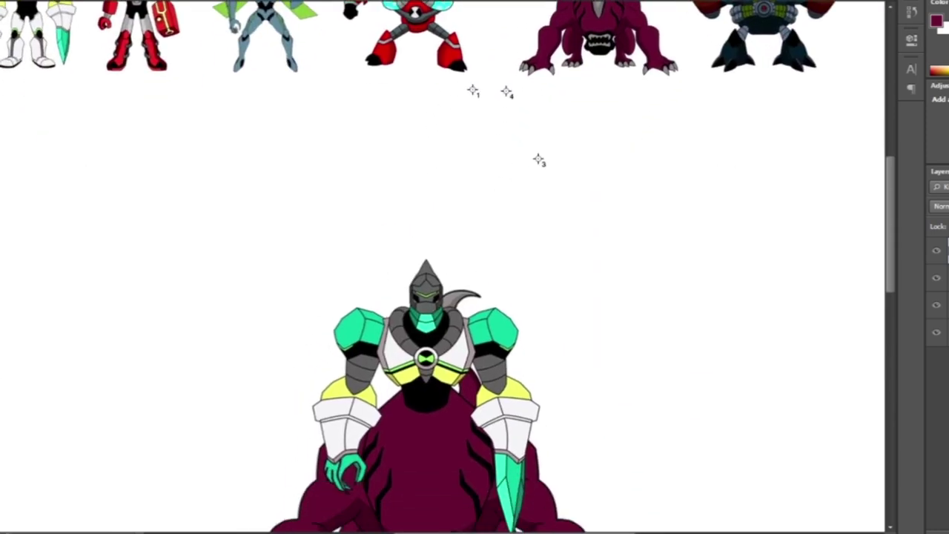
Outline one cannon arm of the dark blue alien with the Pen tool and convert the path to a selection
key(ctrl+plus)
key(ctrl+plus)
key(ctrl+plus)
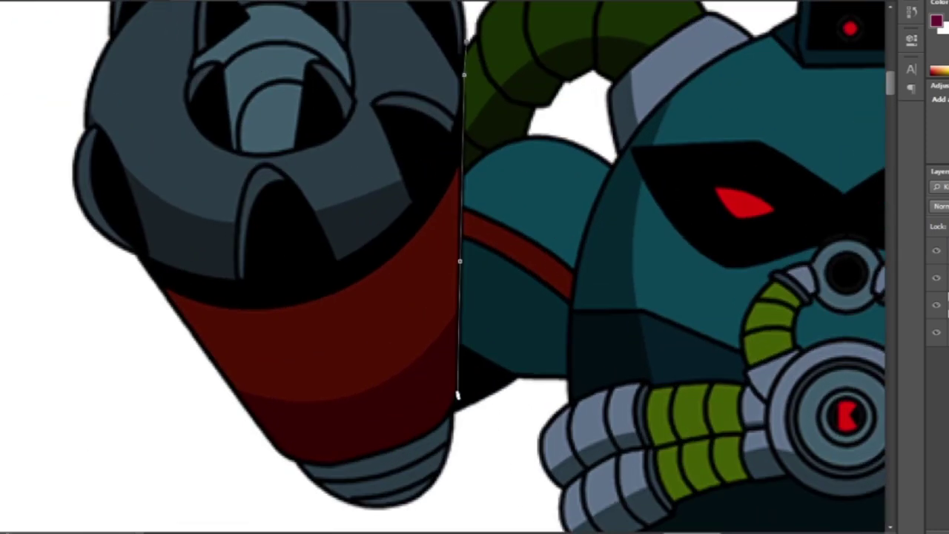
key(ctrl+minus)
right_click(504, 74)
click(554, 141)
key(ctrl+minus)
key(ctrl+minus)
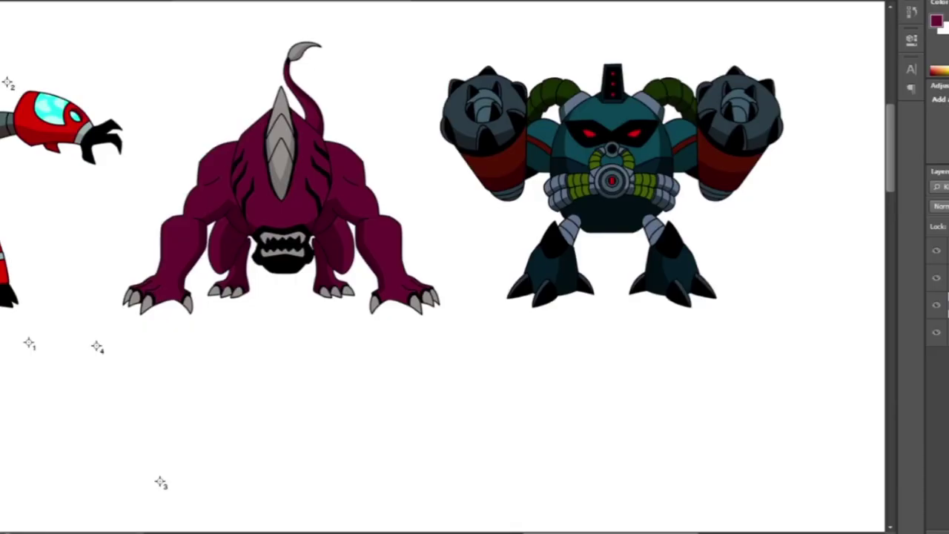
Place a resized copy of the cannon arm over the fusion's arm with the turquoise hand
key(ctrl+plus)
key(ctrl+plus)
scroll(445, 266, down, 3)
drag(493, 170, 473, 158)
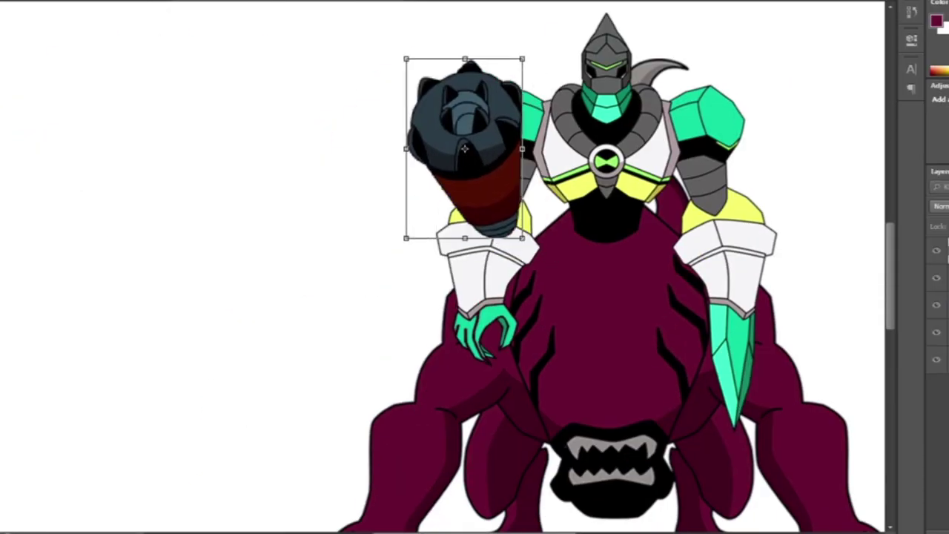
key(Return)
key(ctrl+minus)
key(Return)
Place a mirrored copy of the cannon over the fusion's blade arm
key(ctrl+minus)
key(ctrl+plus)
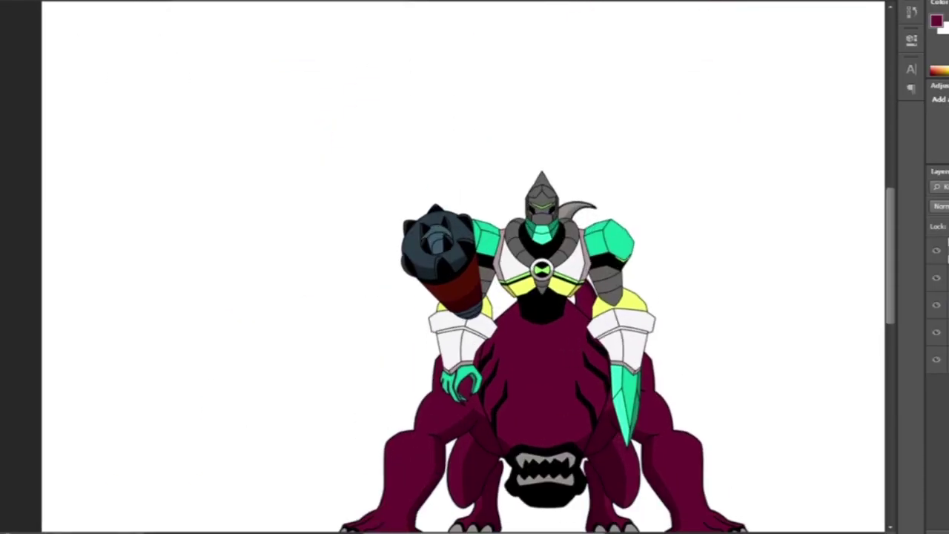
key(ctrl+plus)
key(ctrl+plus)
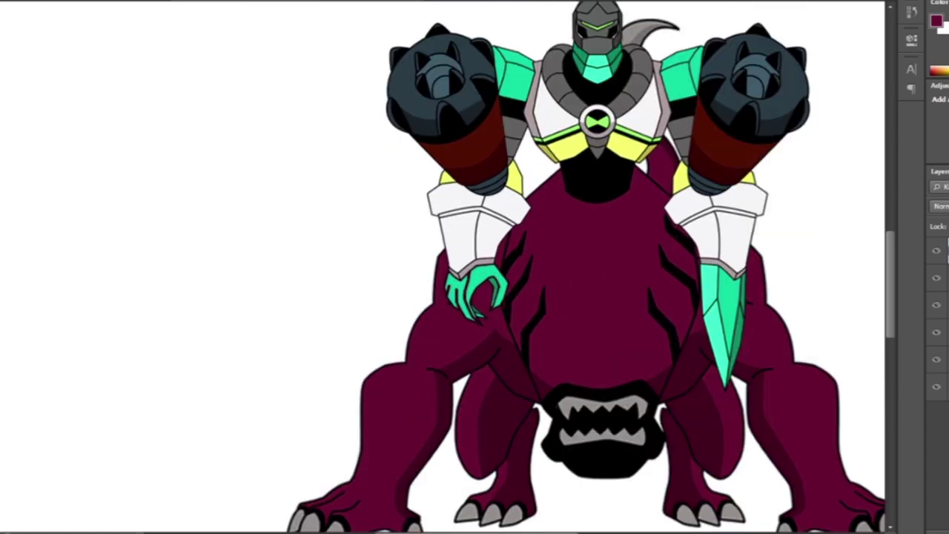
Erase the white gauntlets, turquoise hand and crystal blade that extend beyond the two cannons
key(ctrl+plus)
key(ctrl+plus)
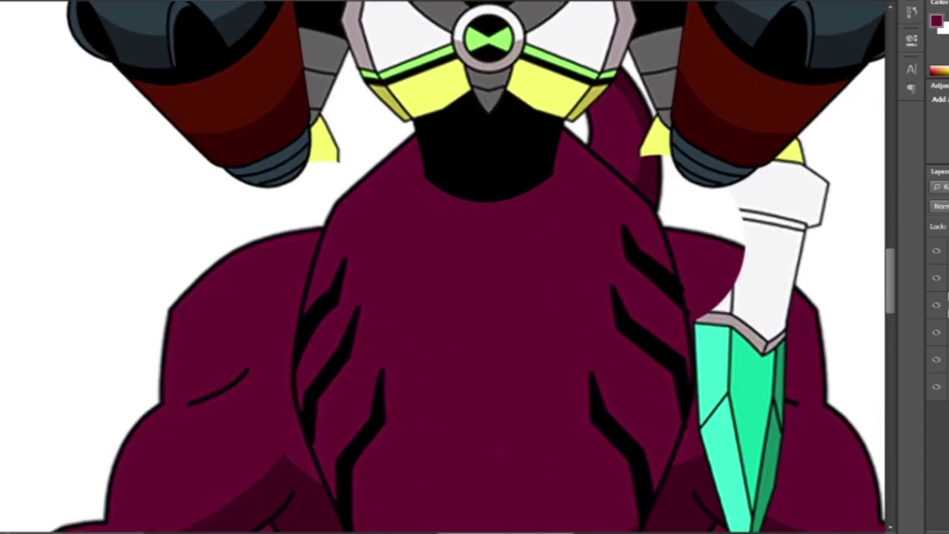
key(ctrl+plus)
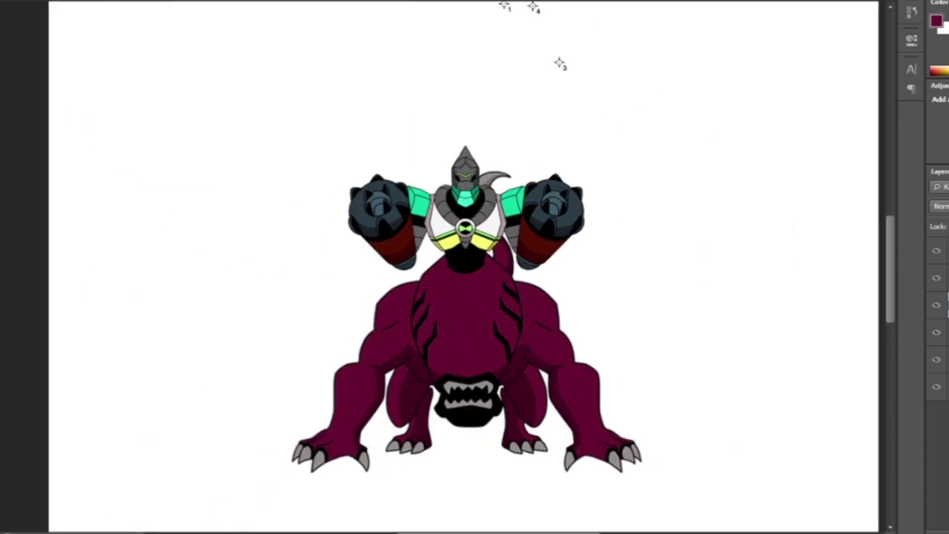
Copy the dark blue alien's clawed foot and scale it over one of the beast's rear feet
scroll(463, 296, up, 5)
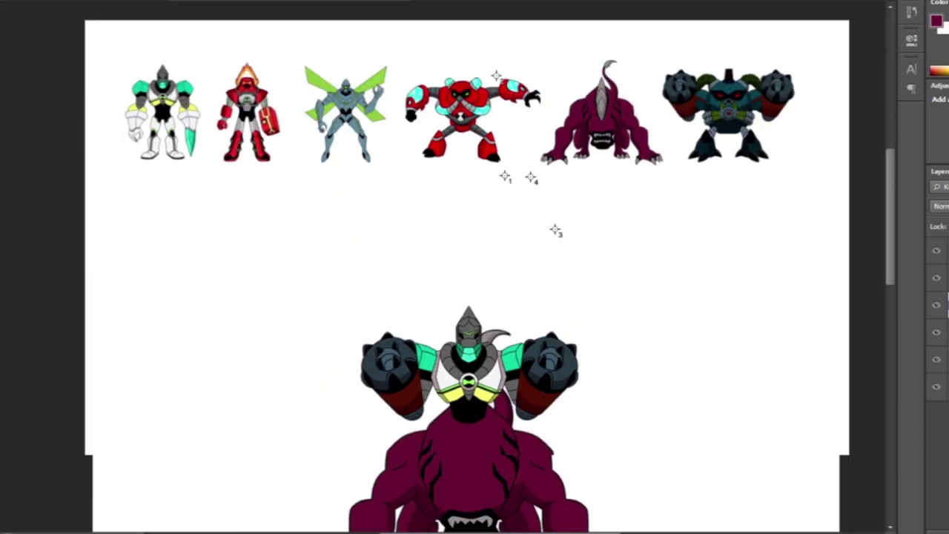
scroll(474, 297, down, 1)
scroll(512, 297, left, 3)
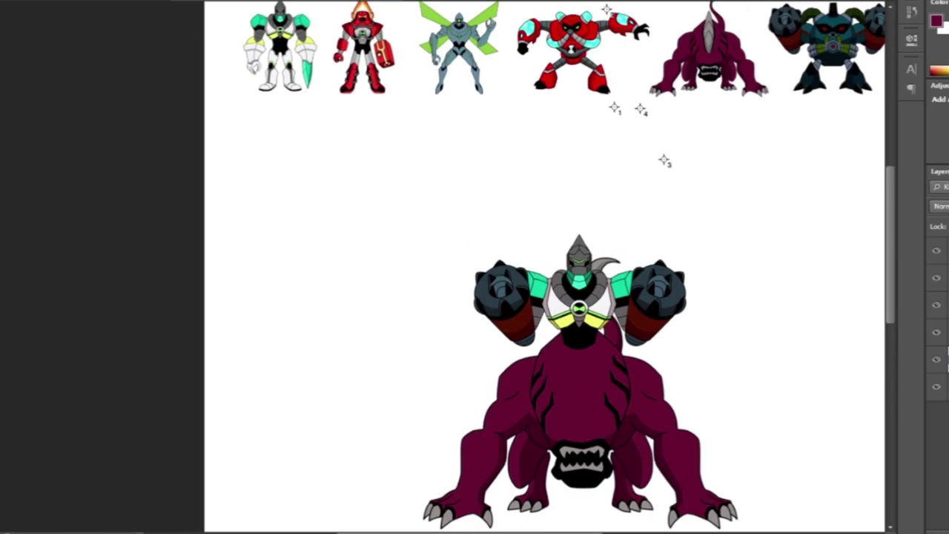
scroll(826, 52, up, 6)
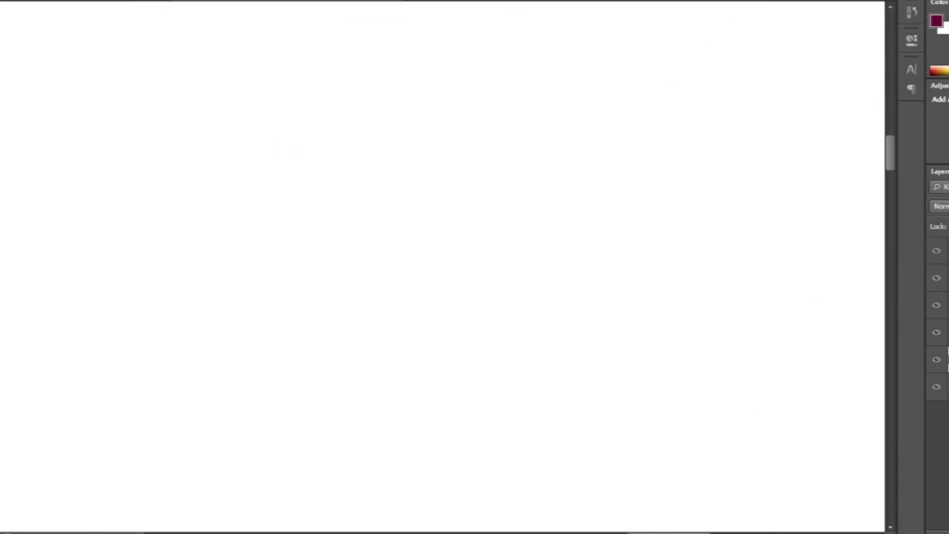
key(ctrl+v)
key(ctrl+t)
key(Return)
Trim the dark blue foot along the thigh outline with the Pen tool and place a mirrored copy on the other rear leg
scroll(504, 267, up, 5)
click(674, 188)
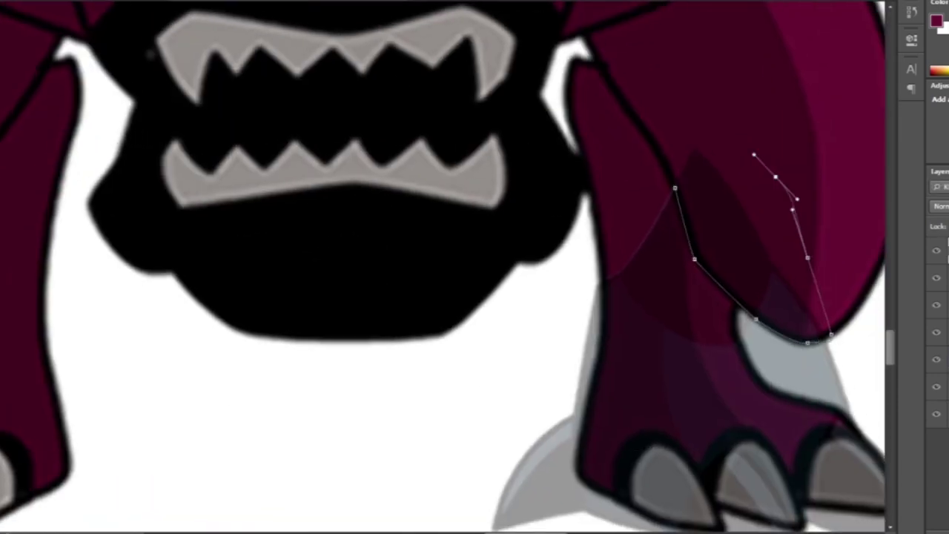
scroll(474, 267, down, 5)
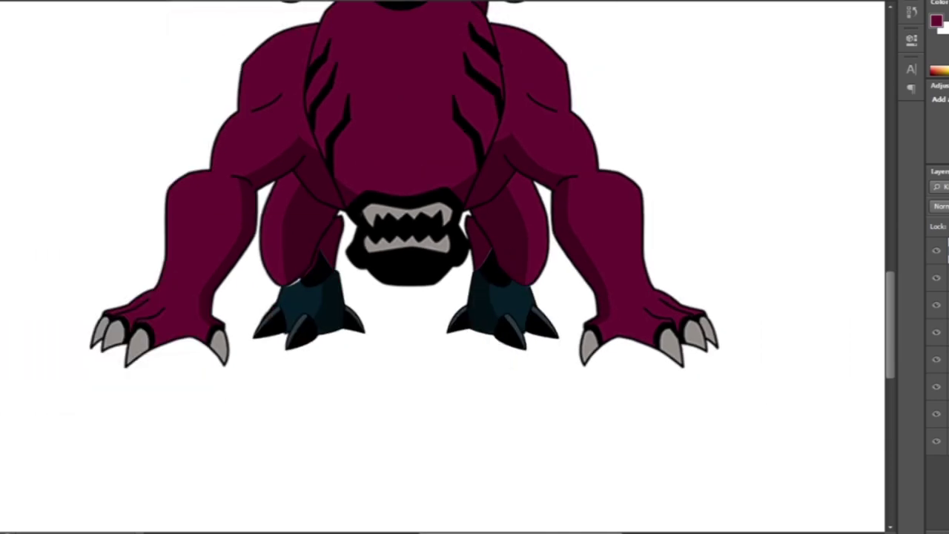
scroll(474, 267, down, 2)
scroll(445, 318, down, 1)
Outline the maroon strip of rear leg above the dark blue foot with the Pen tool and make it a selection
scroll(445, 318, up, 6)
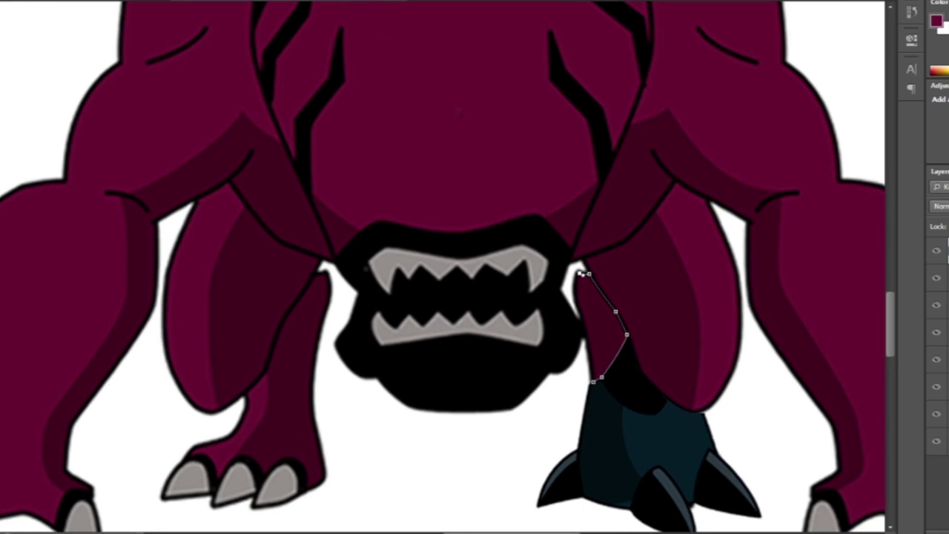
right_click(657, 148)
click(616, 151)
click(603, 120)
scroll(474, 267, down, 6)
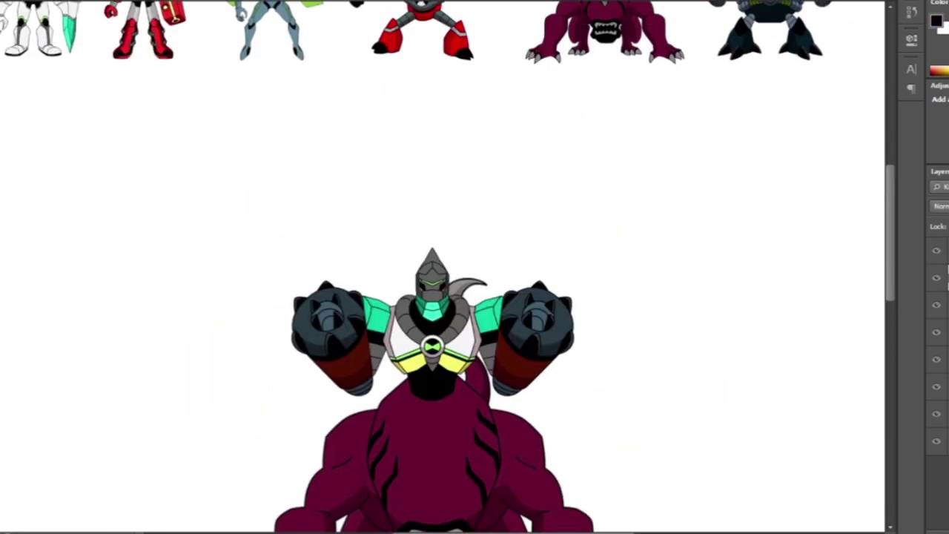
Replace the maroon strips above both dark blue feet with grey-blue segmented leg pieces
scroll(475, 296, up, 4)
right_click(635, 296)
click(667, 313)
click(616, 150)
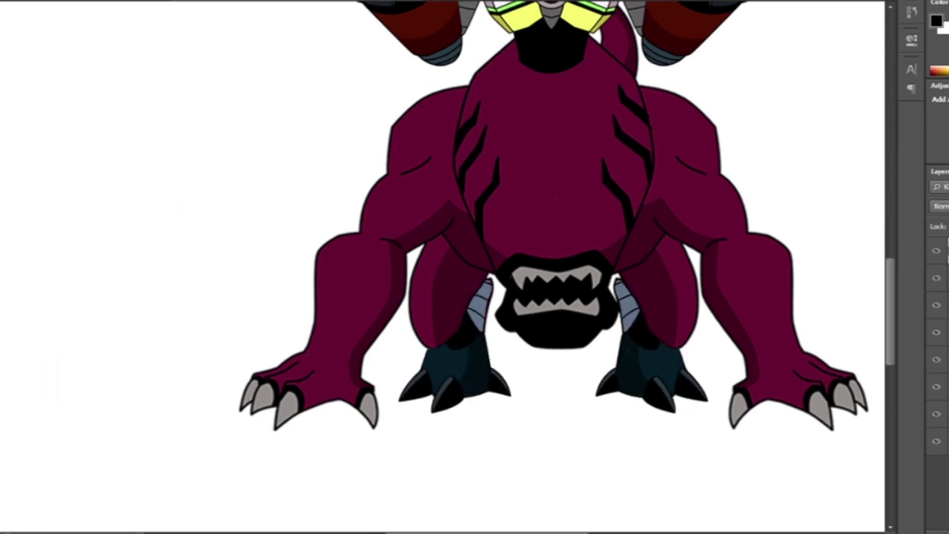
Outline the red-armoured alien's raised forearm and black claw with the Pen tool and make it a selection
scroll(474, 267, down, 4)
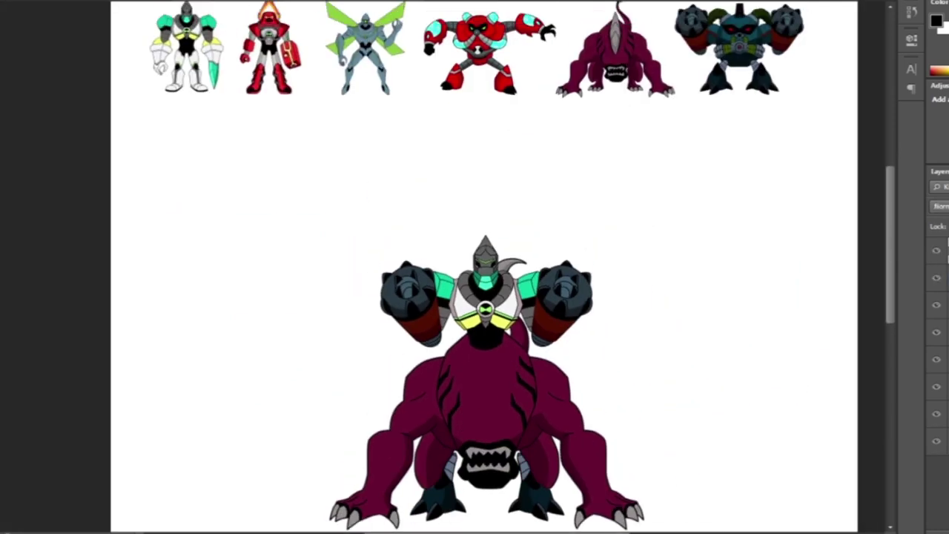
scroll(497, 297, down, 2)
scroll(497, 296, left, 1)
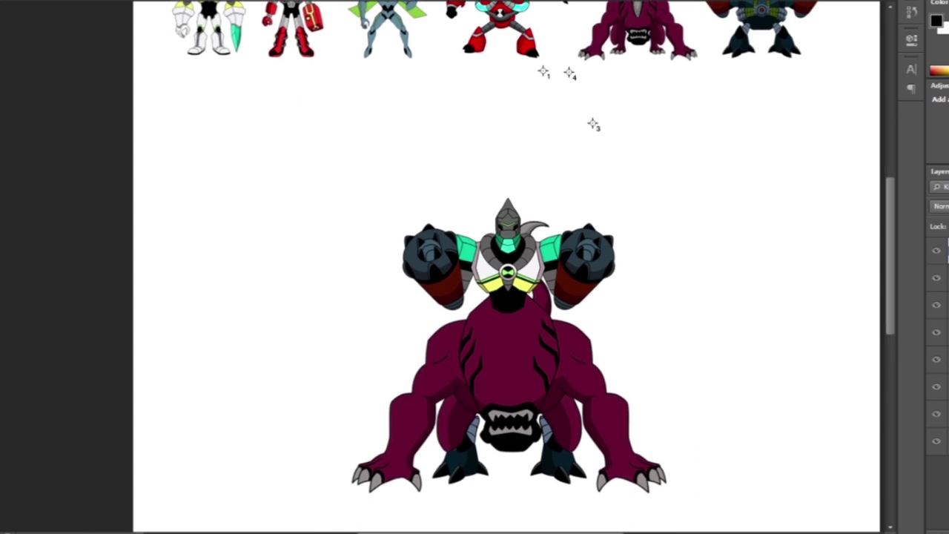
scroll(504, 44, up, 6)
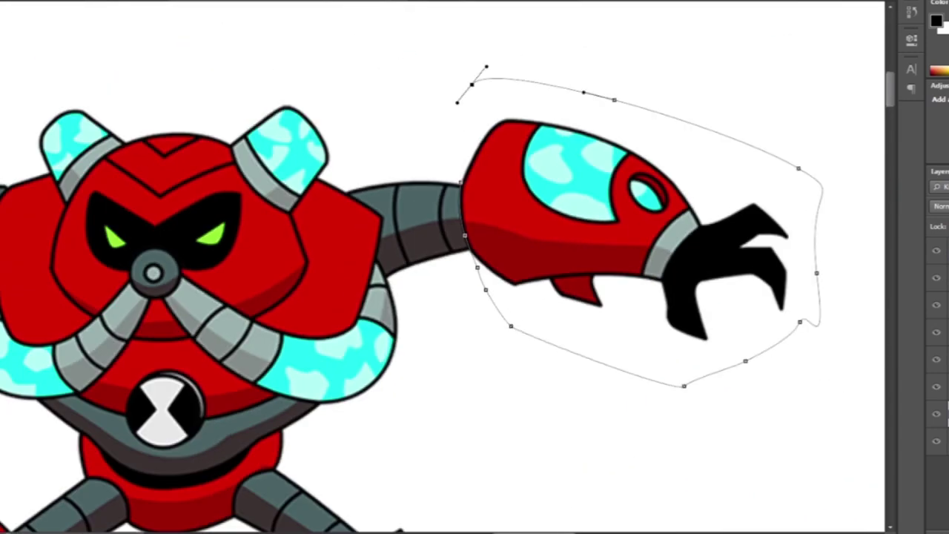
right_click(416, 141)
click(483, 207)
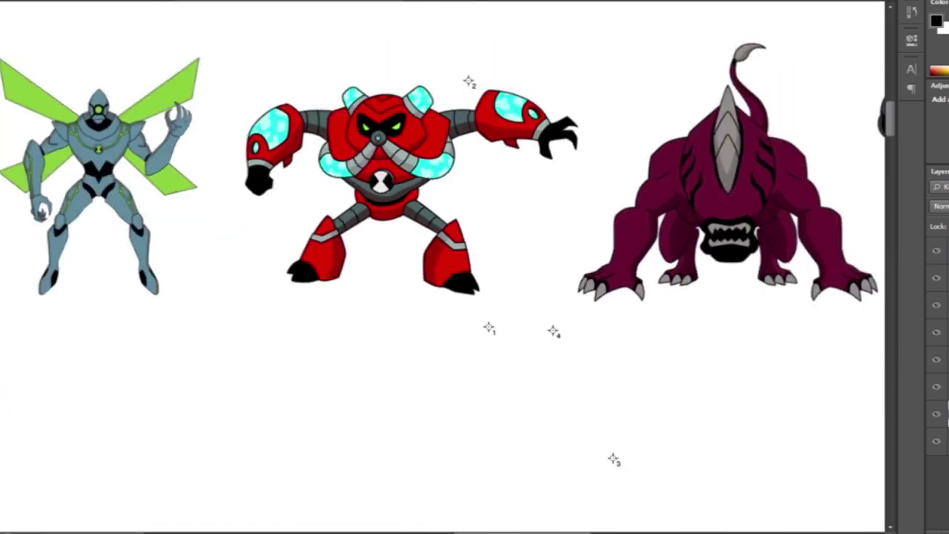
Place a copy of the red clawed forearm over one of the beast's front legs and a mirrored copy on the other
scroll(474, 267, down, 7)
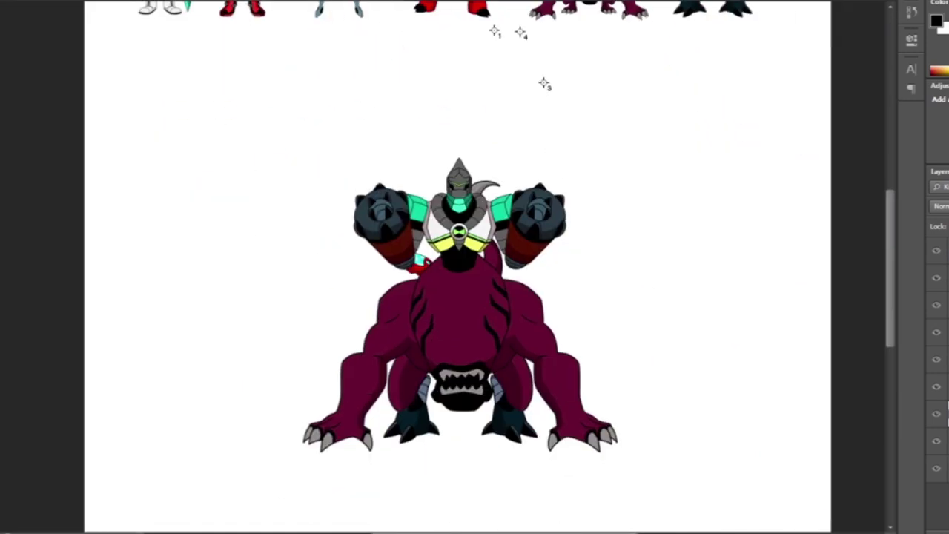
scroll(475, 267, down, 1)
drag(609, 409, 633, 463)
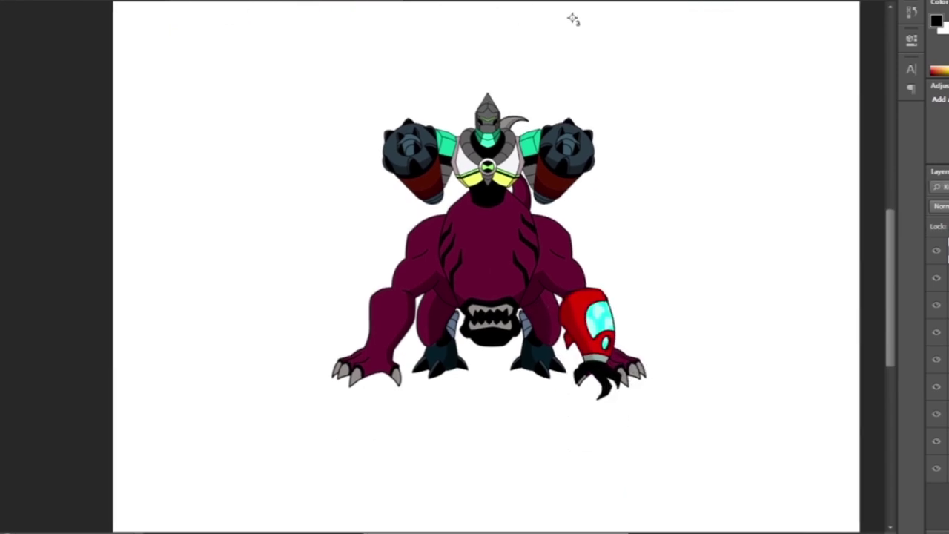
scroll(575, 7, down, 1)
key(ctrl+j)
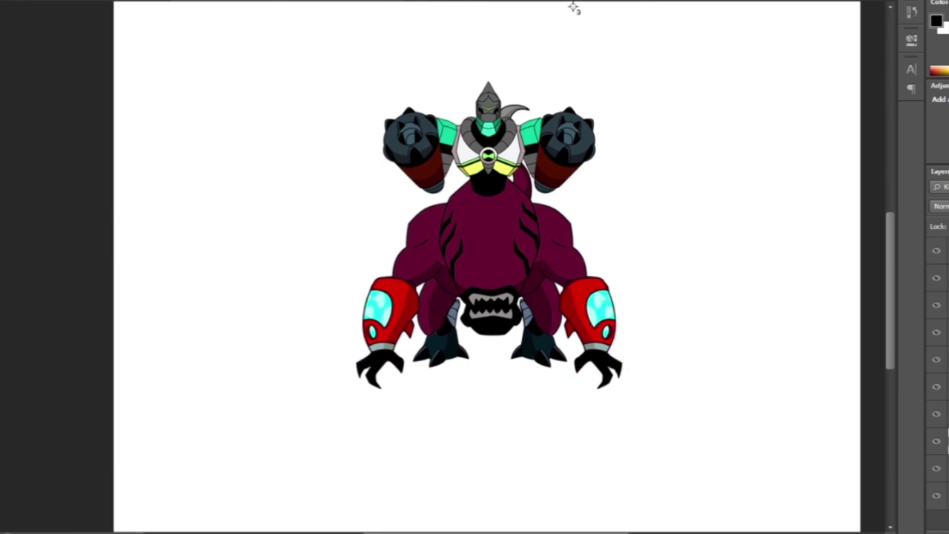
scroll(474, 267, down, 2)
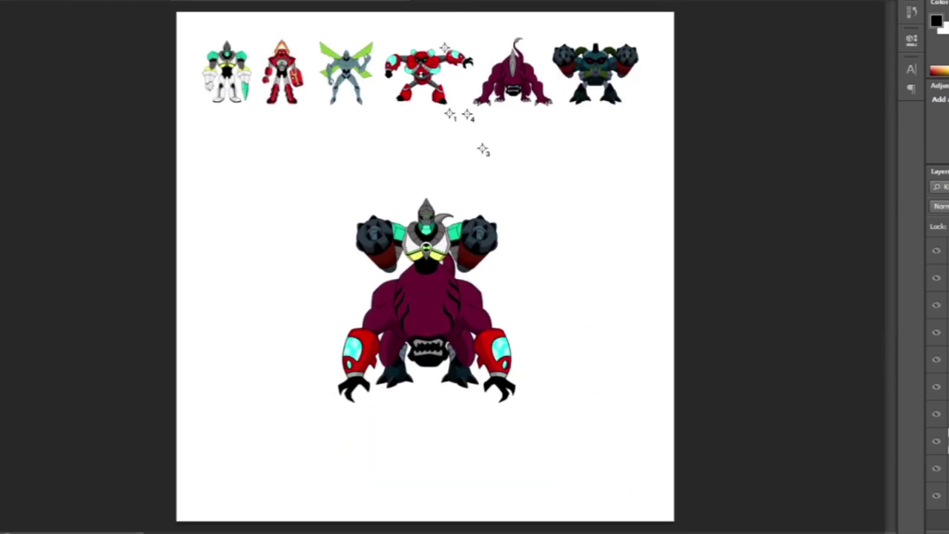
Copy the flaming red alien's head and scale it over the fusion's grey pointed head
scroll(282, 74, up, 5)
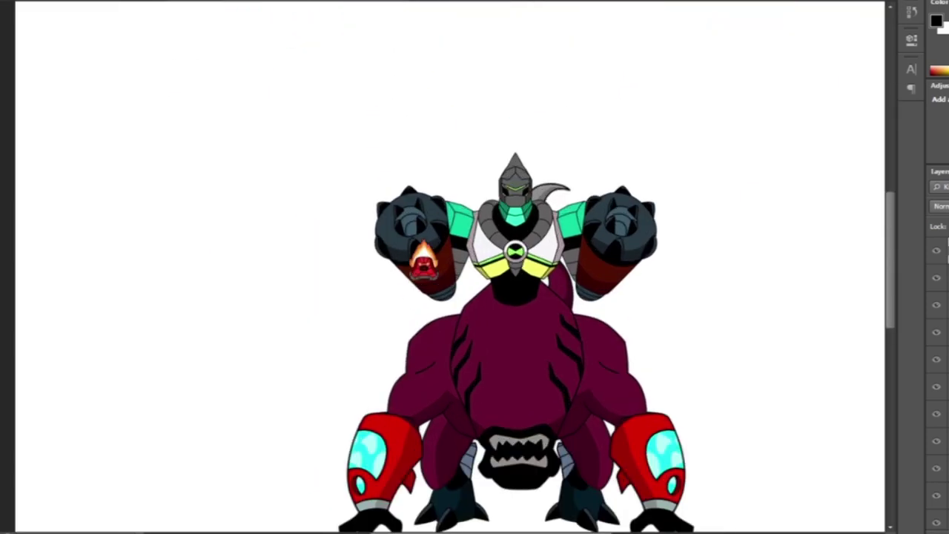
key(Return)
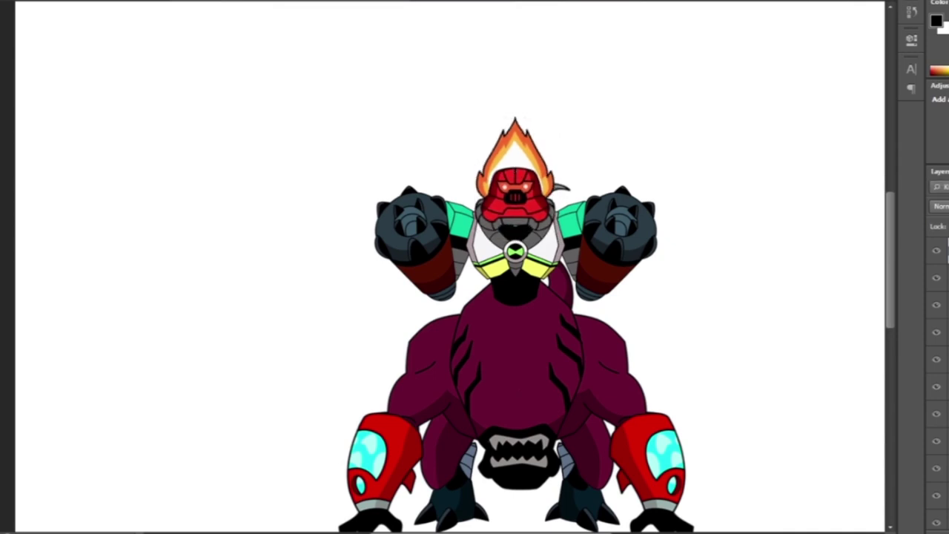
key(ctrl+minus)
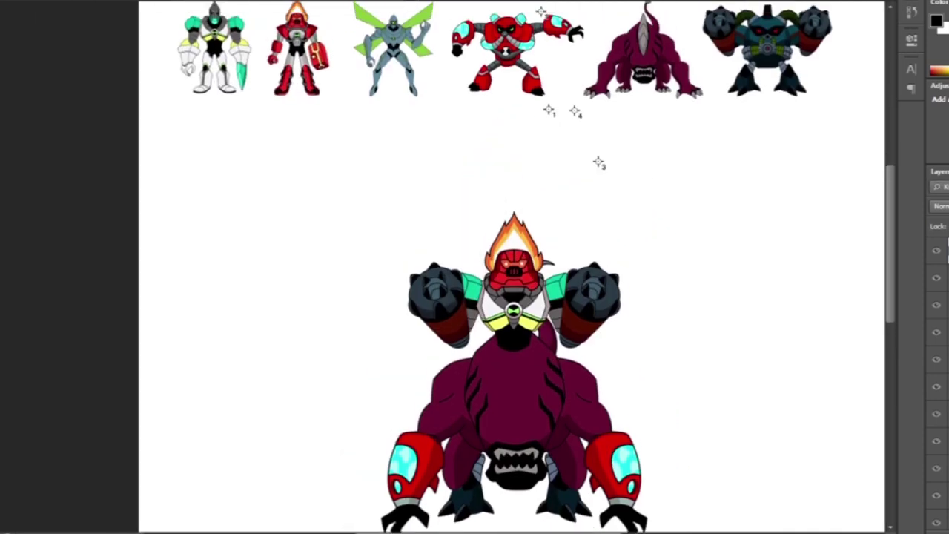
Outline the beast's upper front leg above the red forearm with the Pen tool and fill it grey
scroll(511, 296, down, 2)
scroll(512, 297, up, 2)
scroll(511, 296, down, 3)
key(ctrl+plus)
key(ctrl+plus)
key(ctrl+plus)
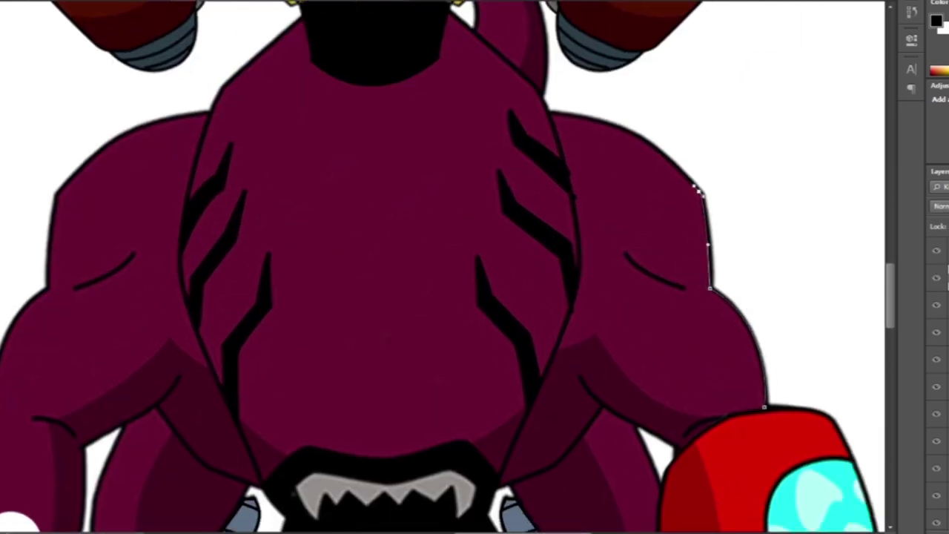
right_click(787, 218)
click(810, 284)
key(ctrl+minus)
key(ctrl+minus)
key(ctrl+minus)
key(alt+BackSpace)
Add curved segment lines across the grey upper leg and shade its inner lower edge dark brown-grey
scroll(422, 297, down, 5)
key(ctrl+plus)
key(ctrl+plus)
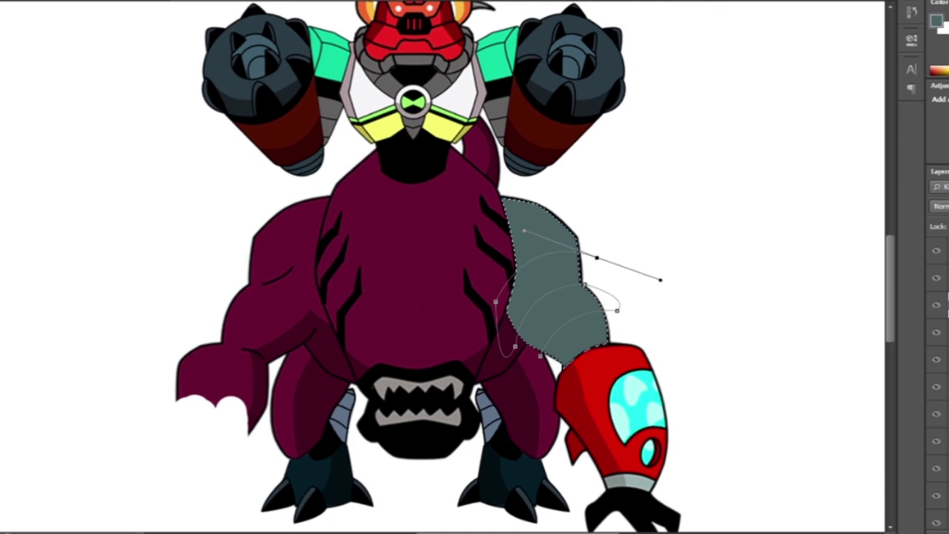
right_click(640, 194)
click(697, 290)
right_click(646, 184)
click(686, 248)
key(Return)
key(ctrl+minus)
scroll(475, 267, down, 3)
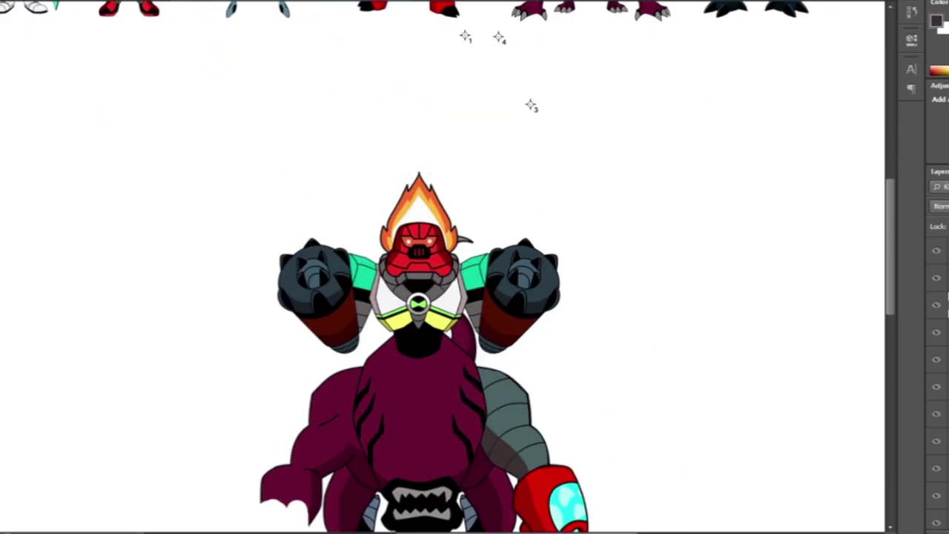
Duplicate the segmented grey upper leg and mirror it onto the opposite front leg
scroll(474, 297, down, 2)
key(ctrl+plus)
key(ctrl+j)
key(ctrl+t)
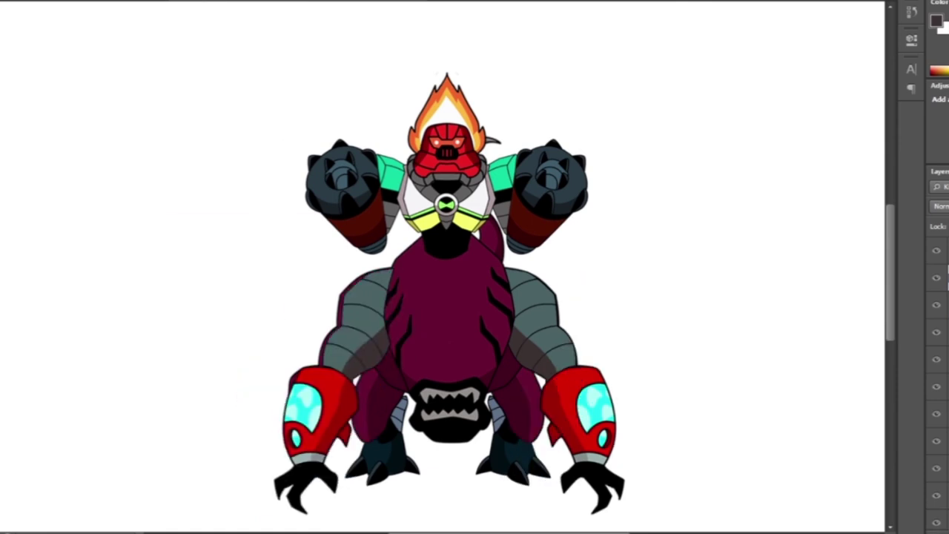
key(ctrl+minus)
key(ctrl+minus)
key(ctrl+plus)
key(ctrl+plus)
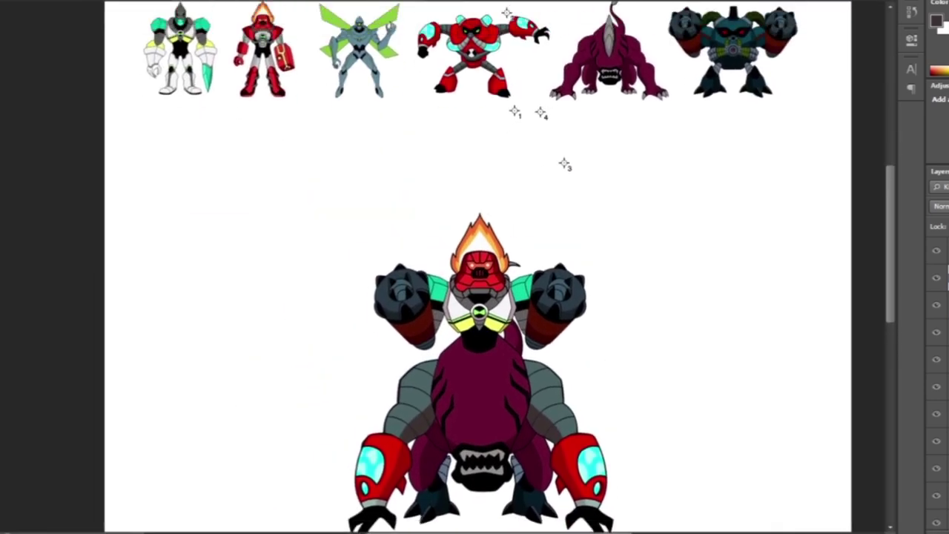
Draw an upper and a lower angular wing behind one side of the torso with the Pen tool and colour them green
scroll(475, 267, up, 1)
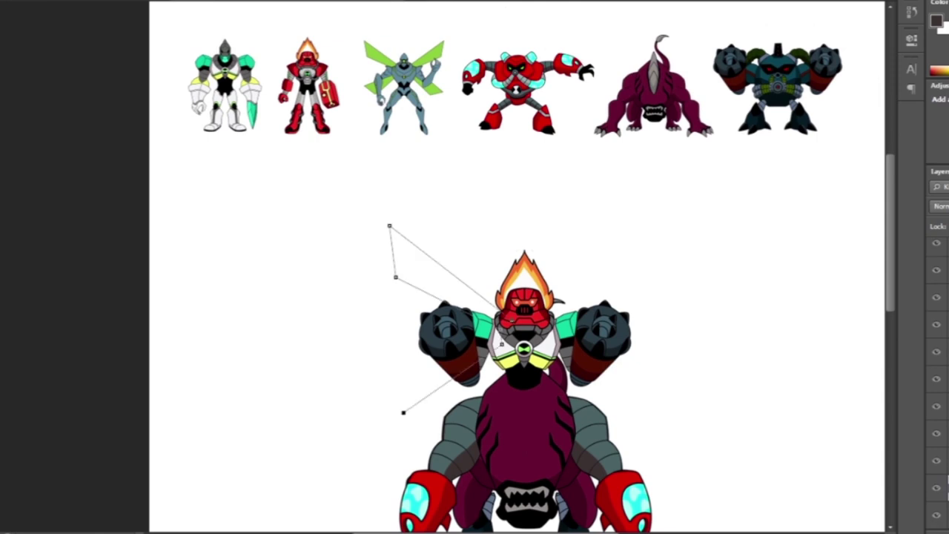
right_click(671, 201)
click(710, 279)
key(Return)
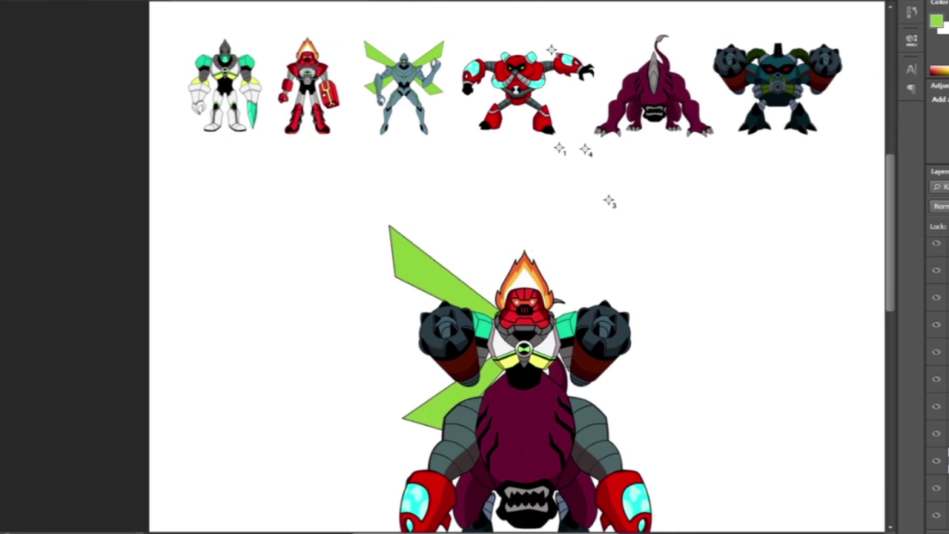
Resize the green wings and place a mirrored copy on the other side of the torso
scroll(475, 267, down, 1)
key(ctrl+t)
key(Return)
key(ctrl+j)
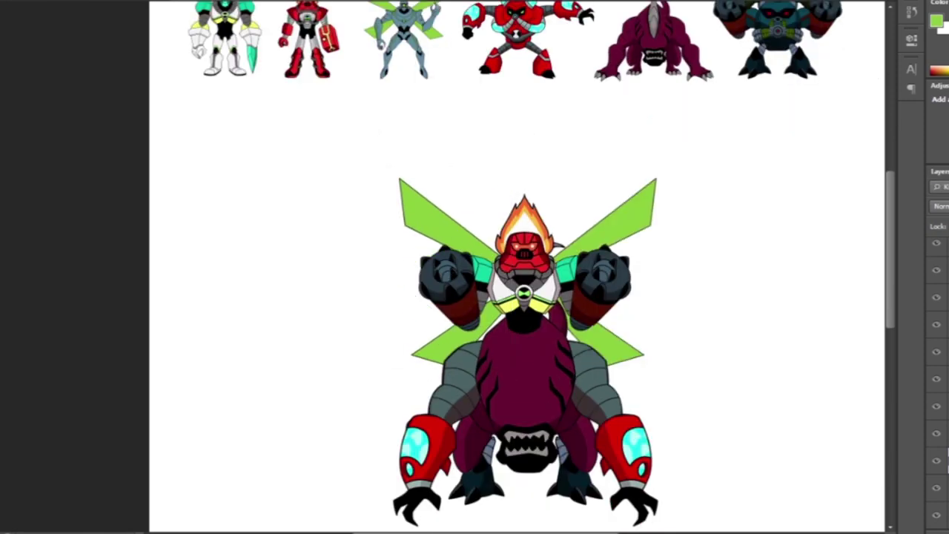
scroll(474, 266, right, 2)
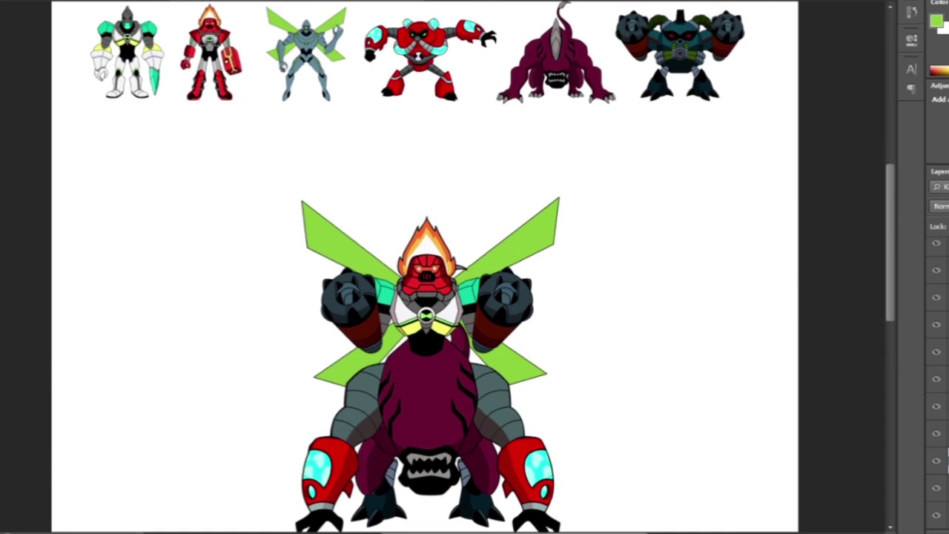
scroll(475, 267, down, 1)
scroll(475, 267, left, 1)
scroll(474, 267, left, 1)
scroll(474, 266, up, 2)
scroll(474, 267, down, 1)
scroll(475, 266, up, 1)
scroll(475, 266, down, 1)
In the o diamondhead, o heatblast, nanomech.psd document, copy the black-and-red alien into the empty space below and enlarge it
scroll(474, 267, up, 1)
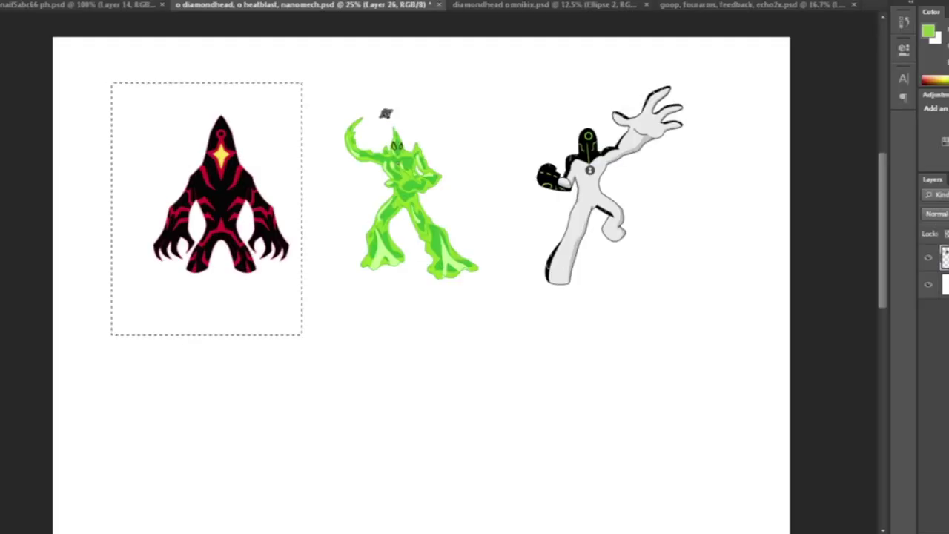
key(ctrl+plus)
key(Return)
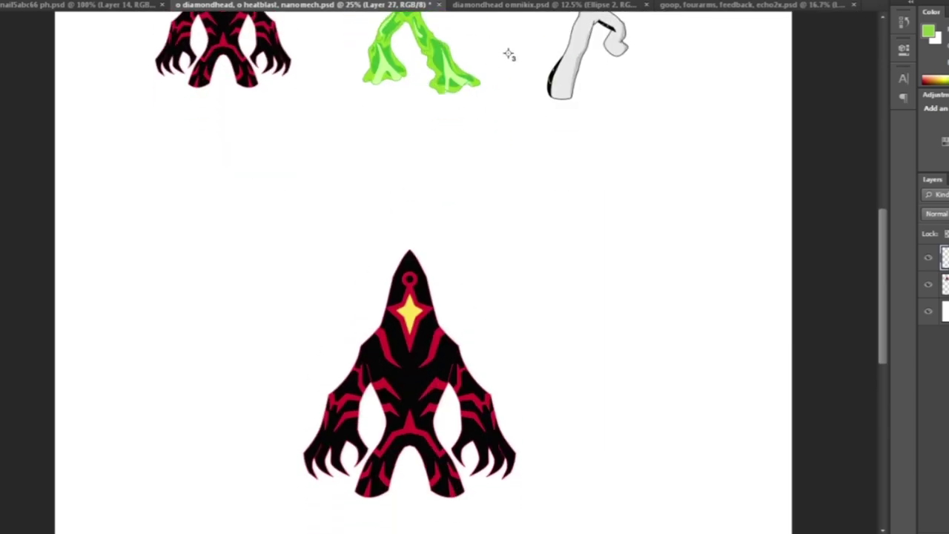
Outline the enlarged alien's torso with the Pen tool, following the chest curves and the edges of the red markings
key(ctrl+plus)
key(ctrl+plus)
key(ctrl+plus)
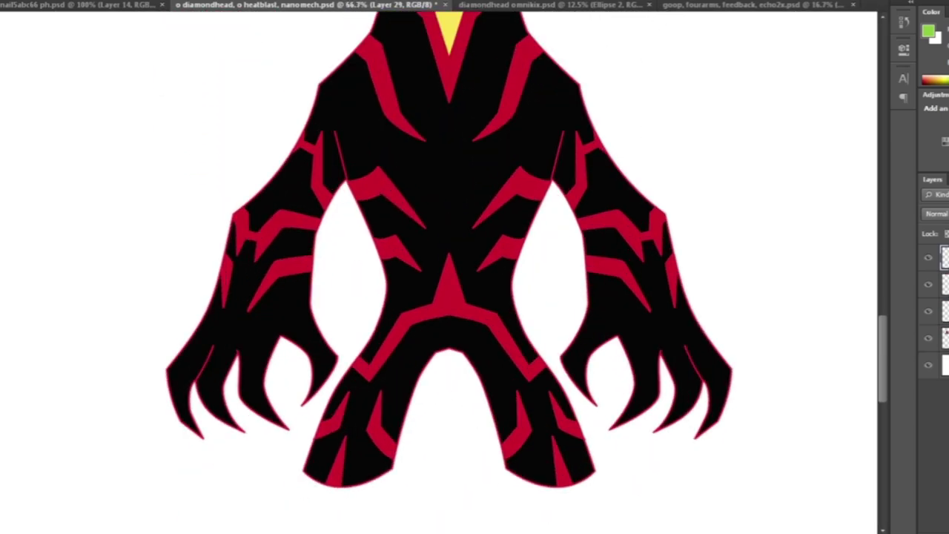
key(ctrl+plus)
click(350, 128)
drag(418, 90, 428, 106)
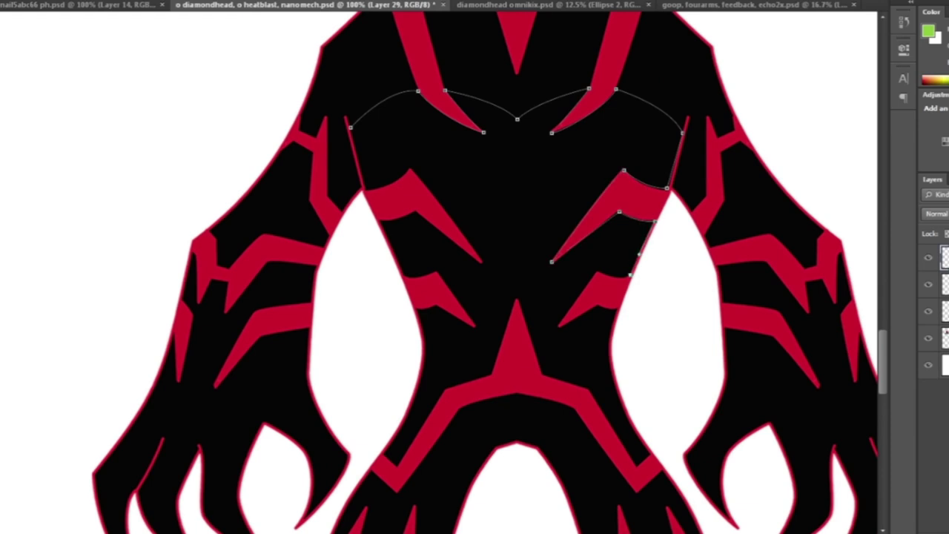
scroll(587, 281, down, 4)
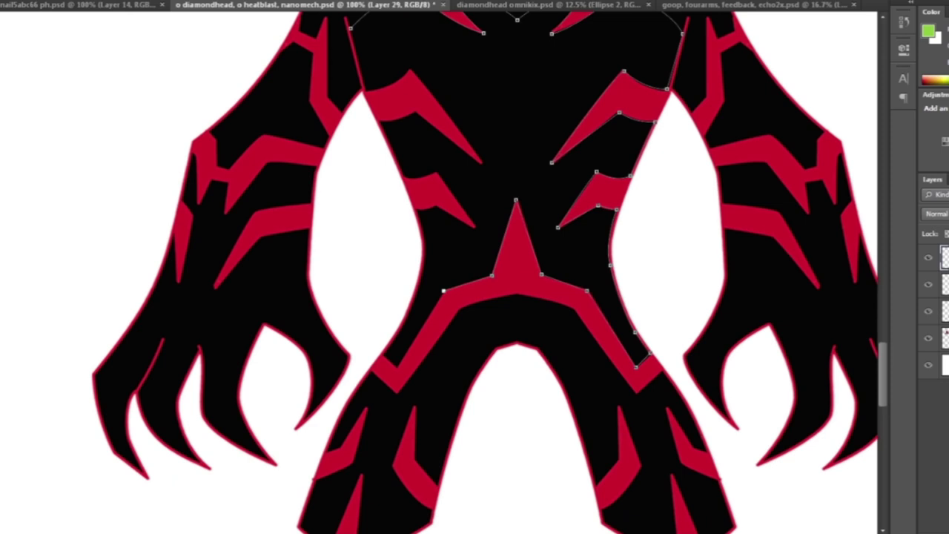
scroll(436, 207, up, 2)
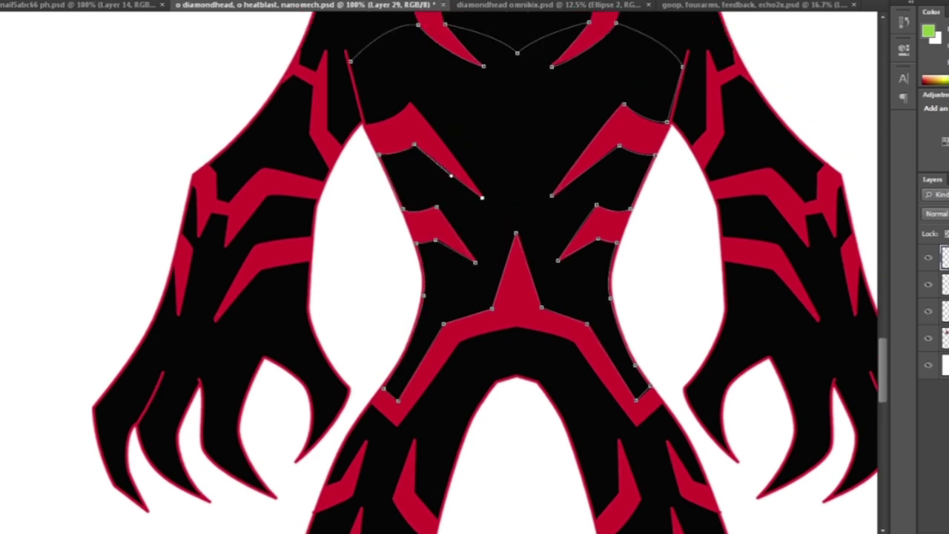
scroll(489, 272, up, 1)
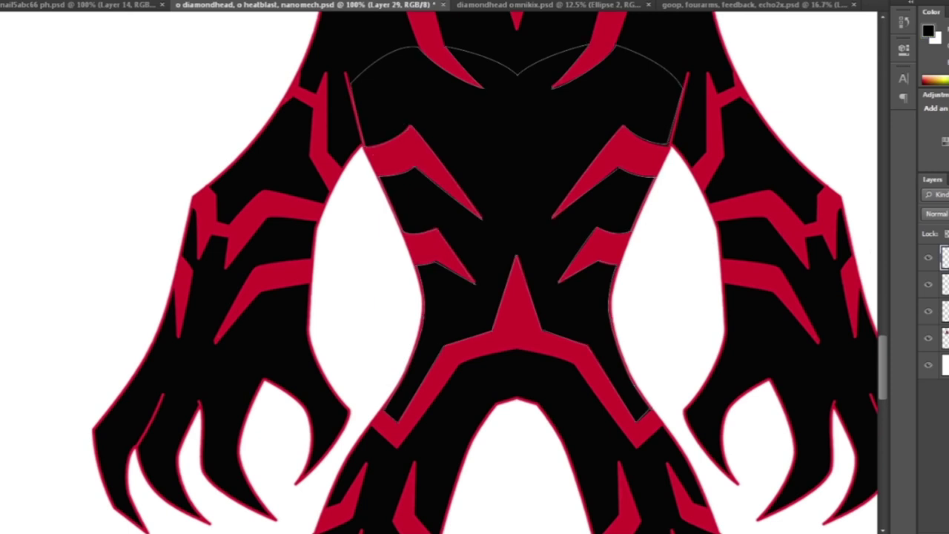
Outline the torso shape in black and fill the torso and legs with light grey, leaving out the red markings
key(ctrl+minus)
key(ctrl+minus)
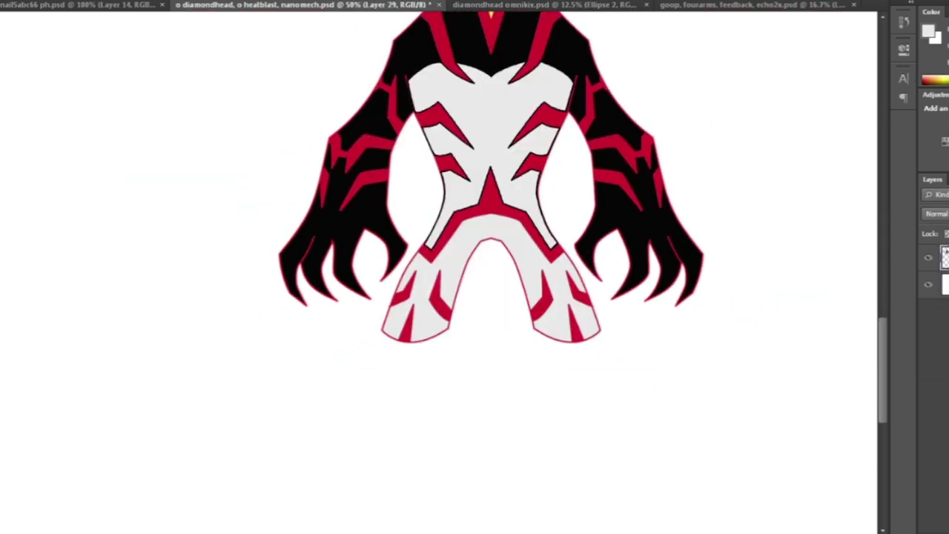
key(ctrl+minus)
key(ctrl+minus)
scroll(642, 35, up, 3)
scroll(642, 35, down, 2)
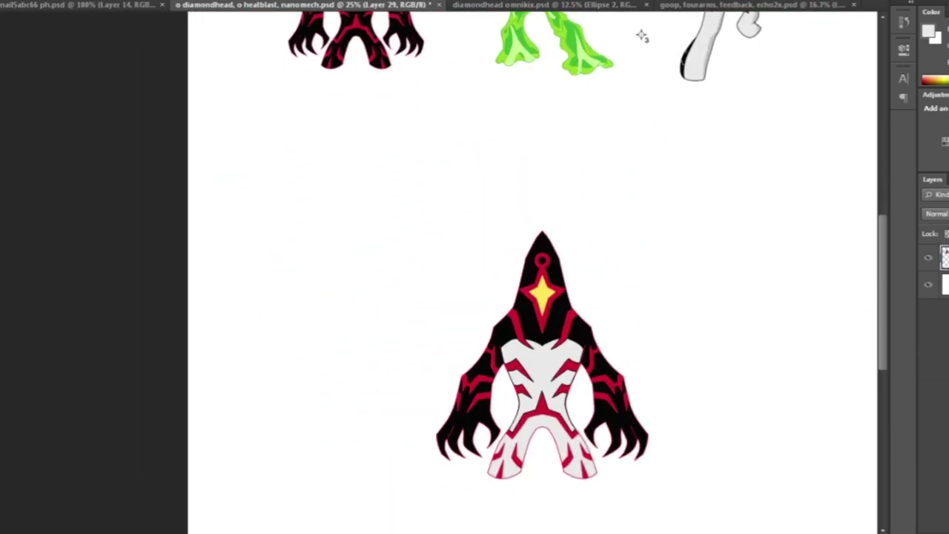
Recolour the torso and legs lime green, outline wavy patches over them with the Pen tool and fill these darker green
key(ctrl+plus)
scroll(731, 59, up, 3)
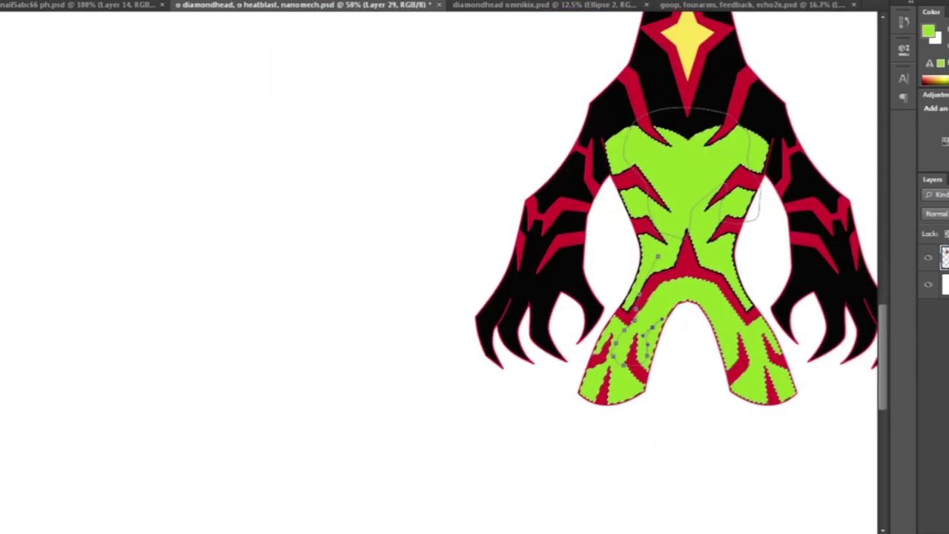
scroll(667, 296, up, 2)
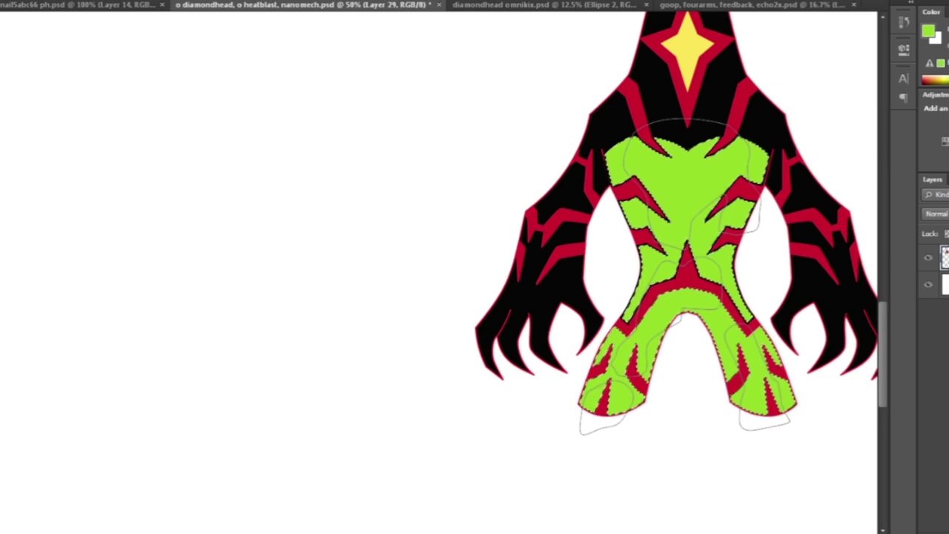
scroll(667, 297, up, 2)
scroll(667, 297, up, 2)
right_click(774, 191)
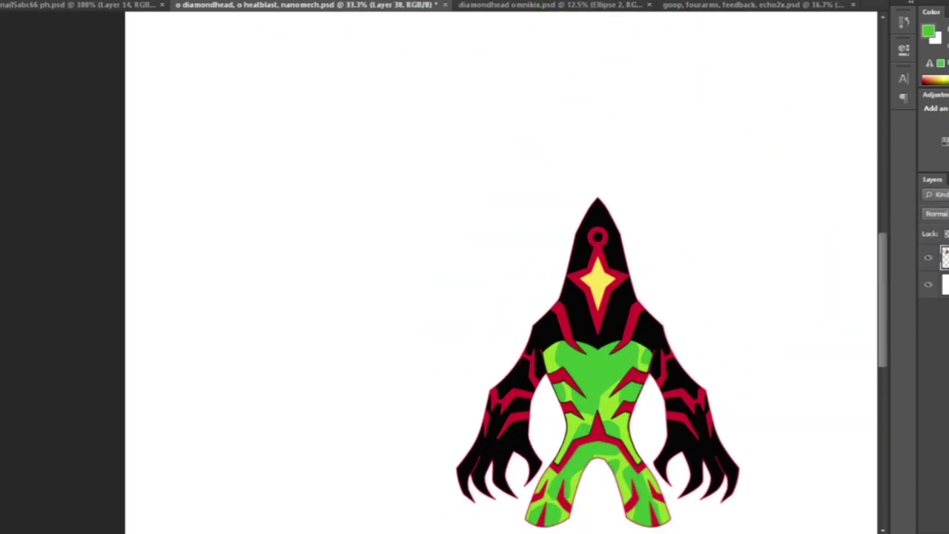
Place a small grey flying saucer beside the tip of the fusion's pointed head
scroll(504, 296, down, 2)
scroll(504, 296, up, 2)
scroll(504, 297, down, 2)
scroll(504, 297, up, 3)
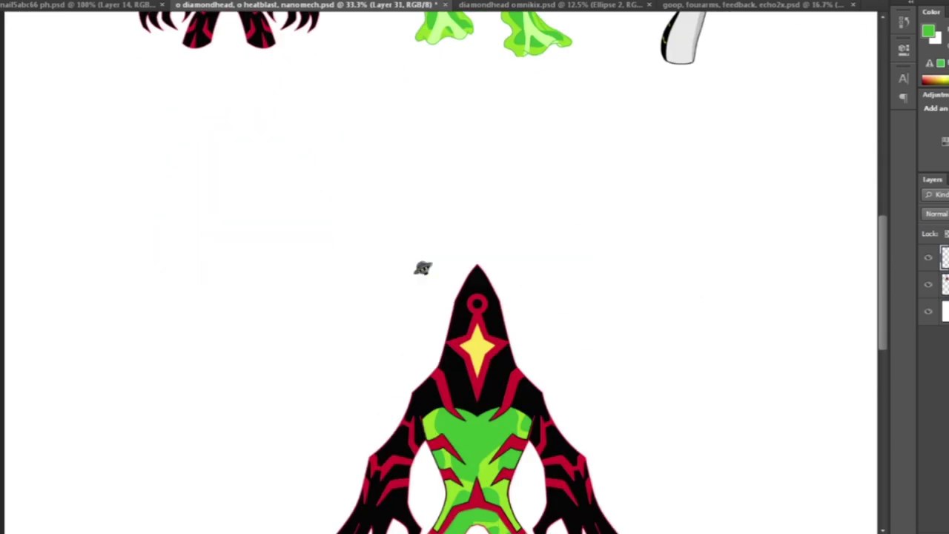
On a new layer, outline thin angular marks with the Pen tool over the black head, chest and shoulder on one side
scroll(460, 226, up, 3)
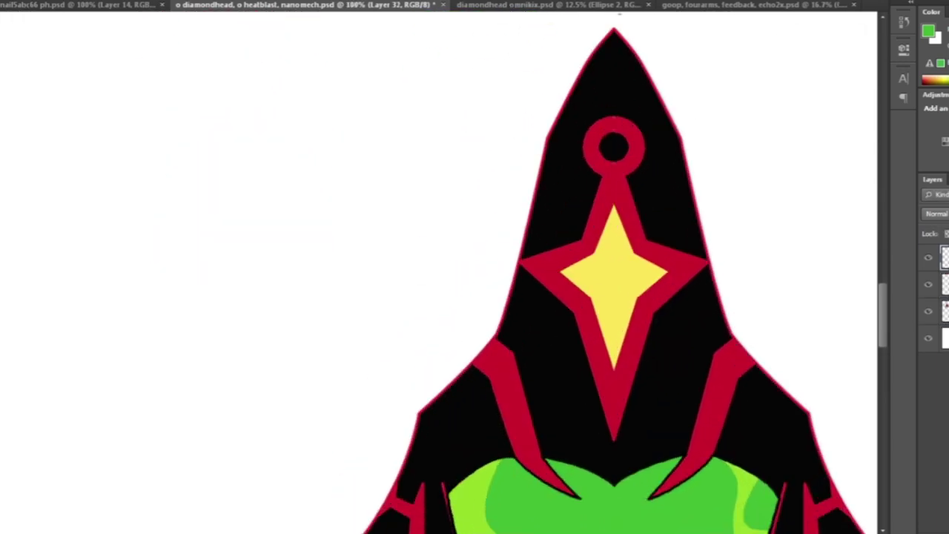
scroll(546, 163, down, 2)
click(513, 238)
click(550, 264)
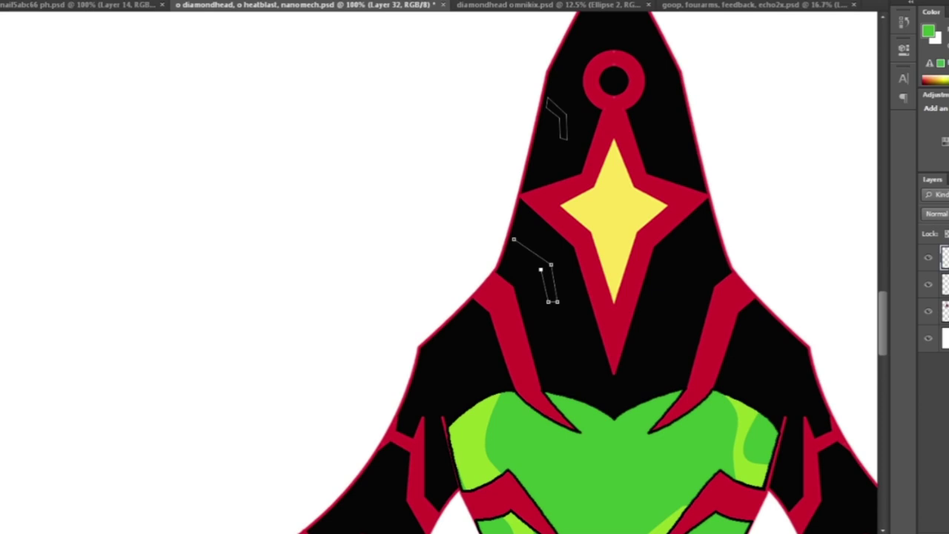
scroll(574, 272, down, 3)
scroll(571, 272, down, 2)
click(429, 215)
click(447, 236)
click(475, 230)
click(486, 254)
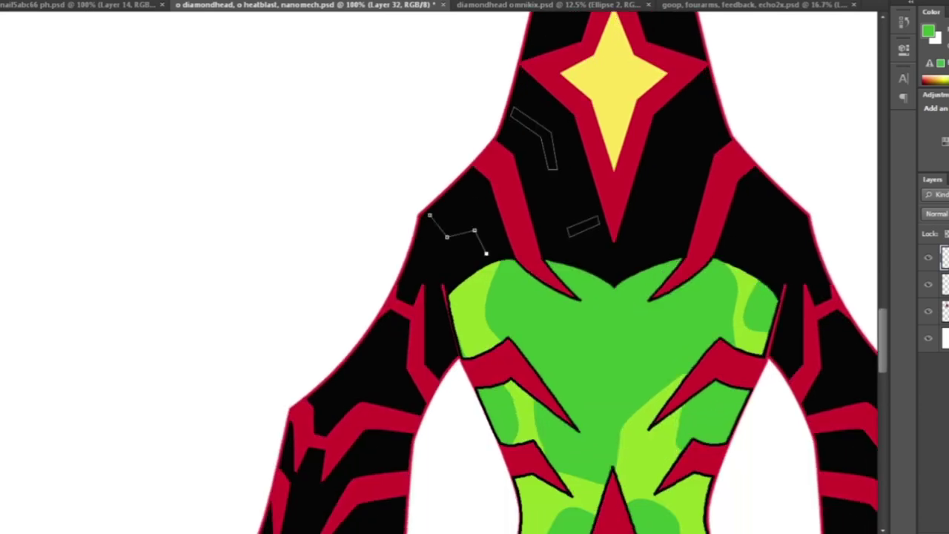
click(429, 215)
Outline a short bar on the upper arm and ovals on the fingers with the Pen tool, and fill all the marks lime green
scroll(534, 272, down, 3)
click(362, 216)
scroll(534, 272, down, 3)
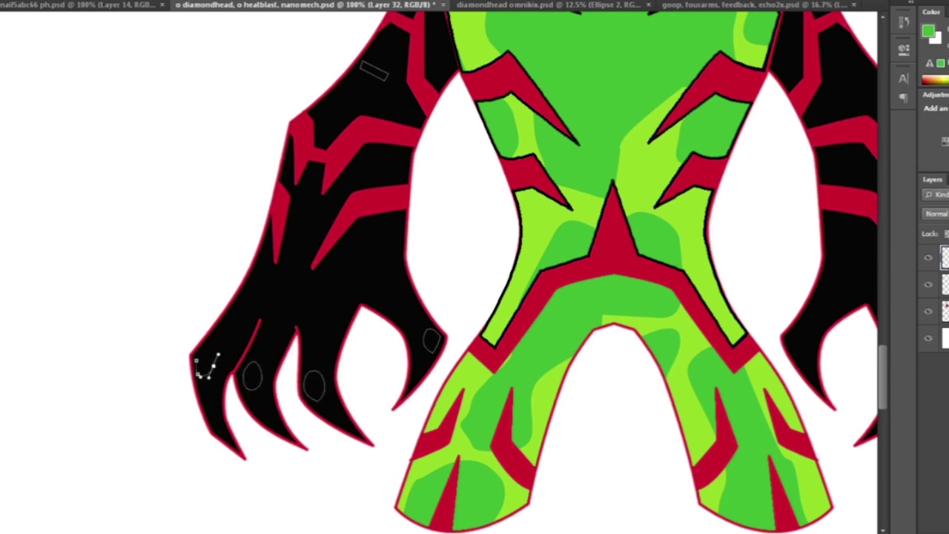
scroll(534, 272, down, 4)
scroll(534, 272, up, 6)
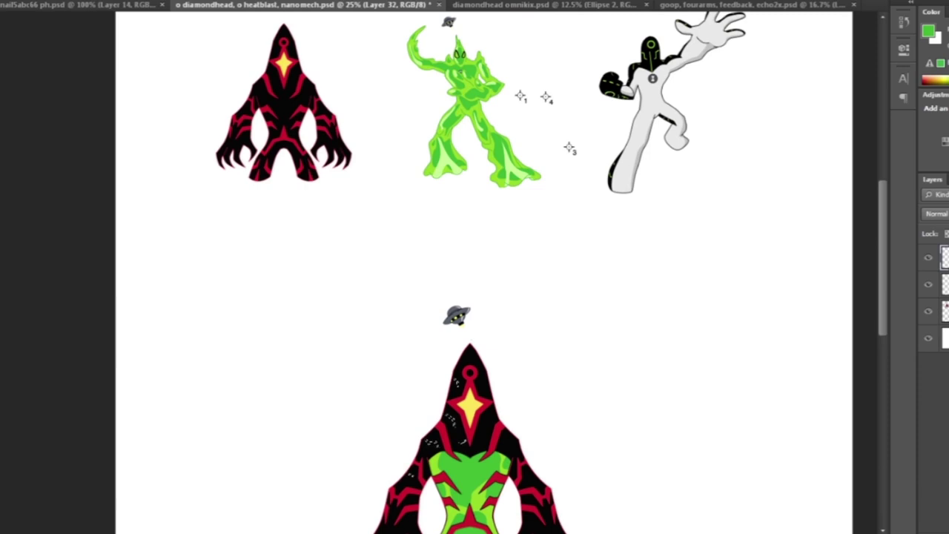
scroll(497, 272, down, 2)
scroll(496, 272, up, 1)
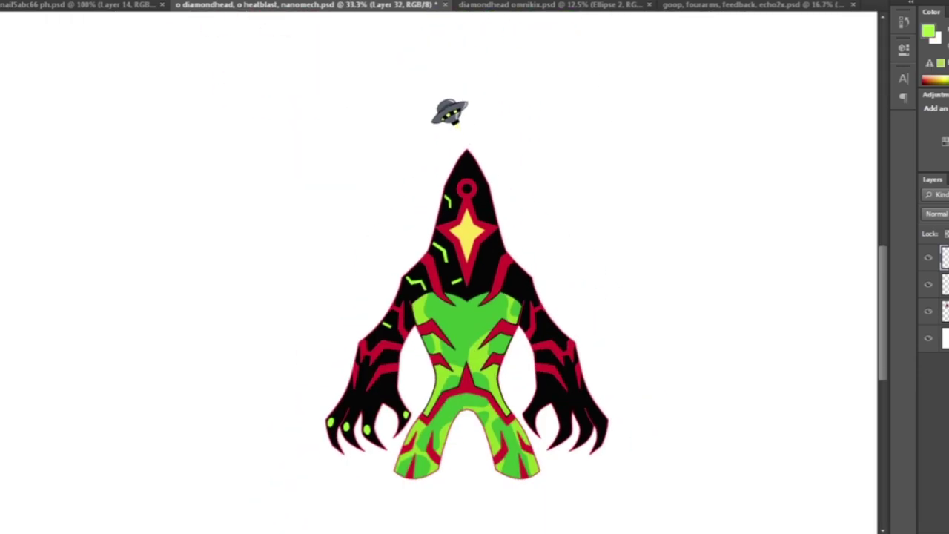
Mirror a copy of the lime green marks onto the alien's other half and merge the fusion's layers
scroll(450, 112, up, 2)
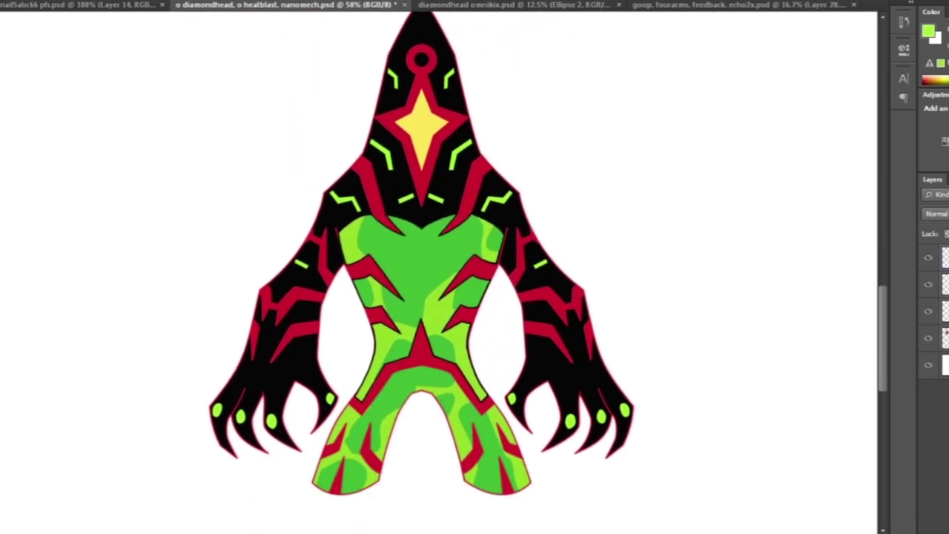
scroll(402, 25, down, 1)
scroll(409, 93, down, 1)
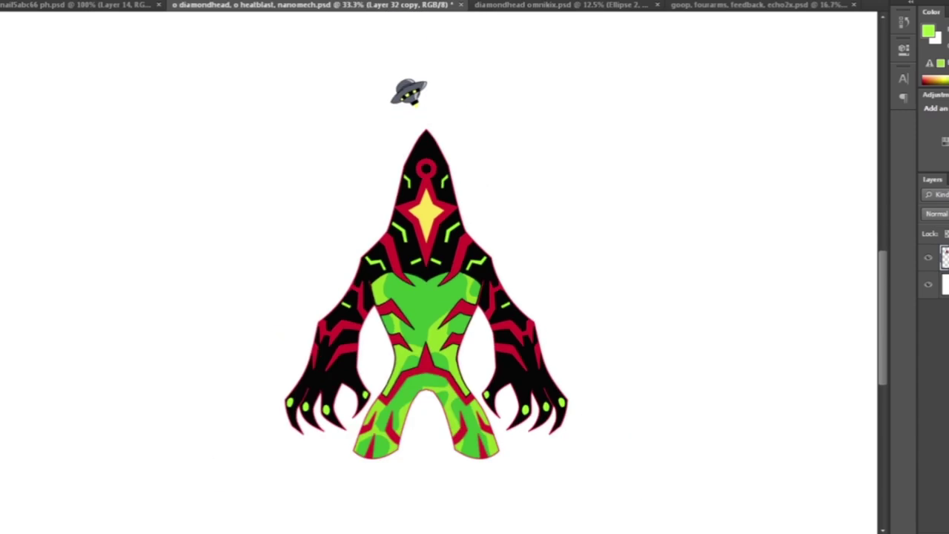
drag(409, 93, 410, 70)
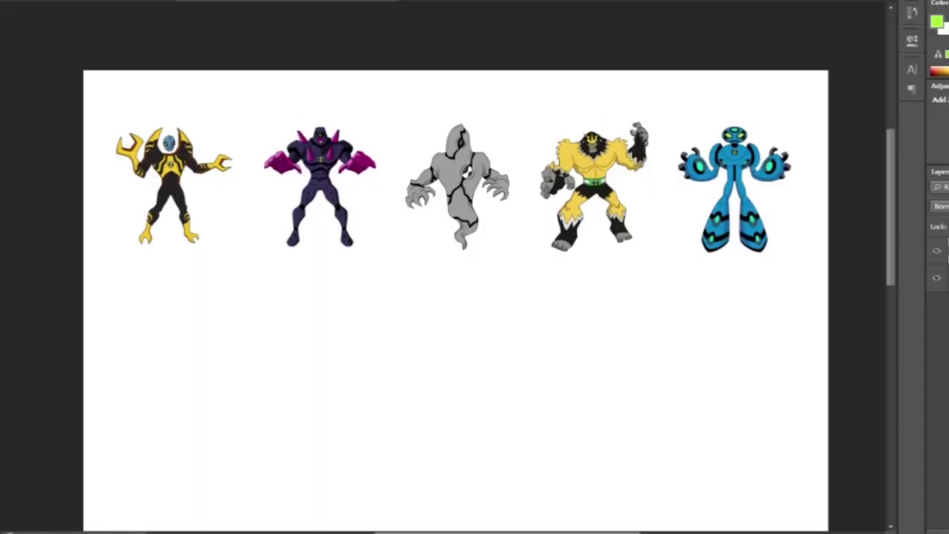
In the document with five reference aliens, place an enlarged copy of the dark purple alien in the empty space below them
drag(245, 116, 390, 301)
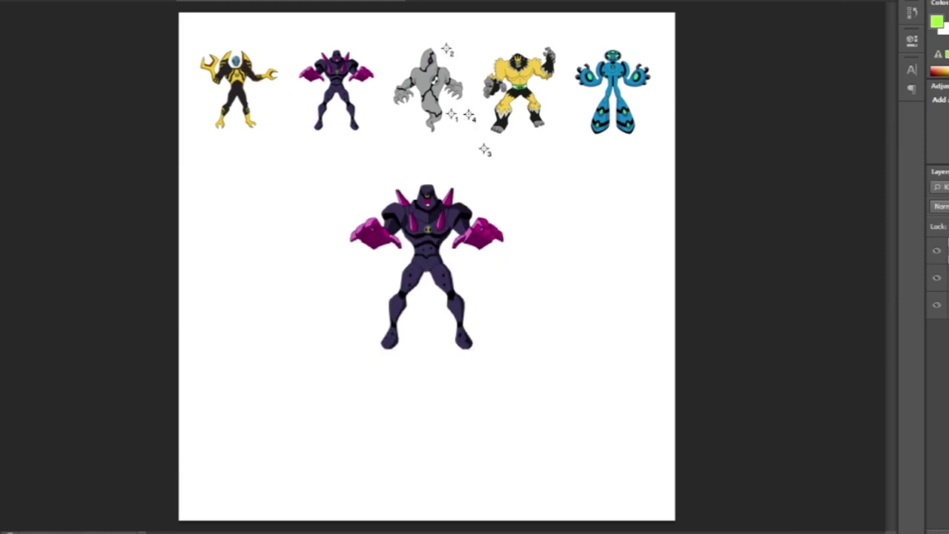
Outline the yellow-and-black alien's smaller-clawed arm and shoulder horn with the Pen tool and copy them onto the purple alien
key(ctrl+plus)
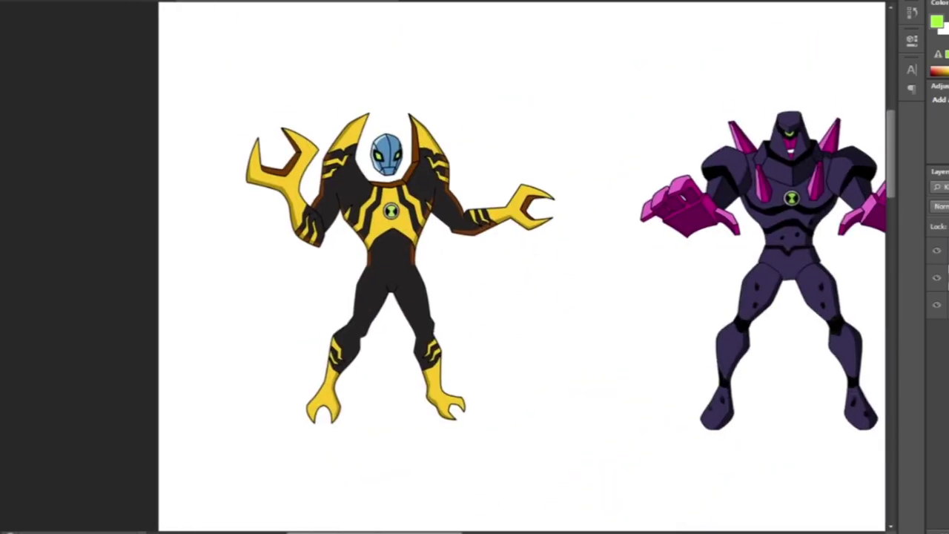
key(ctrl+plus)
key(ctrl+plus)
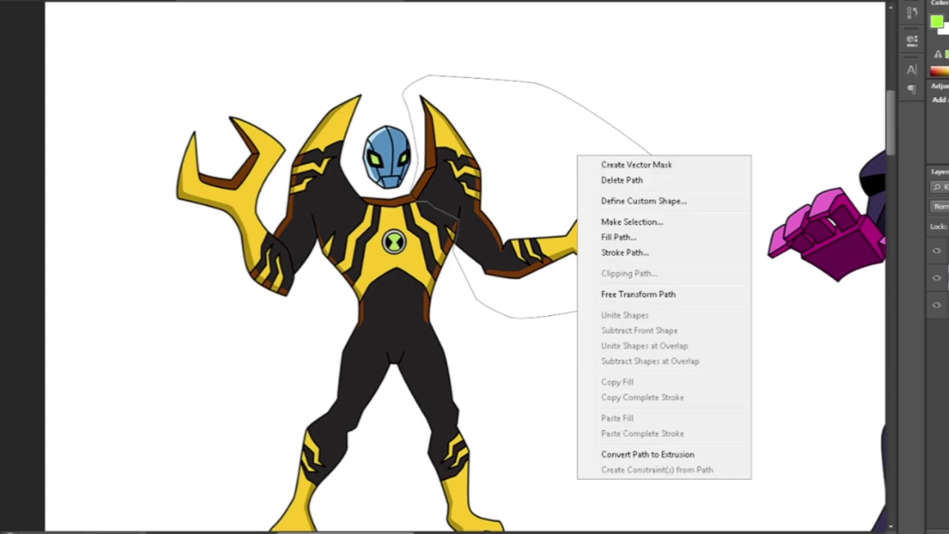
key(ctrl+minus)
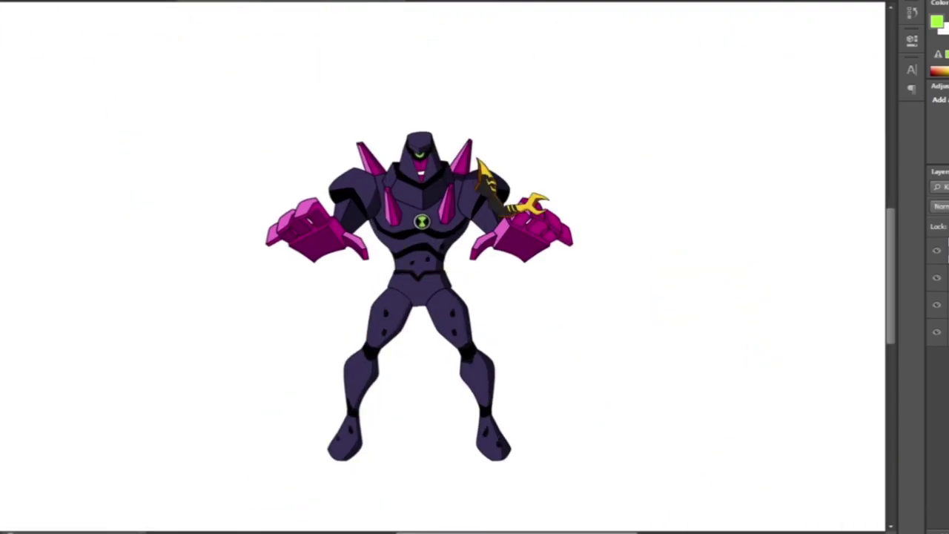
Enlarge the yellow-and-black arm and fit it at the purple alien's shoulder in place of the original arm
key(ctrl+t)
drag(547, 140, 669, 153)
key(Return)
key(ctrl+t)
key(Return)
key(ctrl+plus)
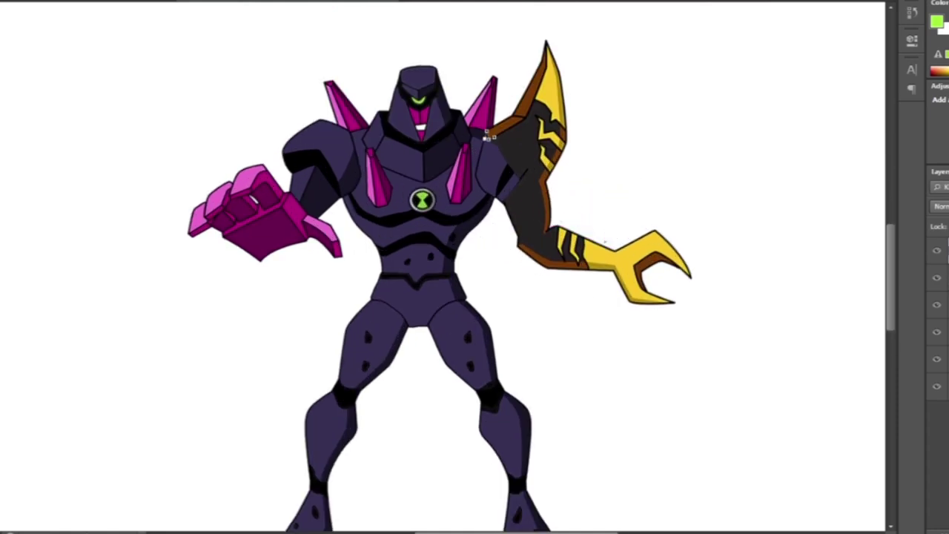
Outline the rounded shoulder joint beneath the new arm in black and fill it dark grey to match the arm
right_click(488, 194)
click(667, 220)
click(615, 152)
key(ctrl+Return)
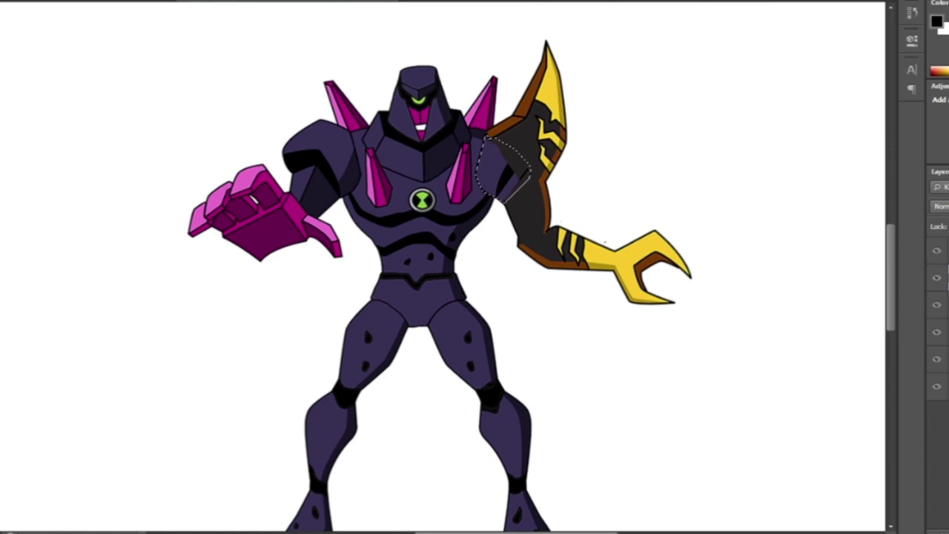
Duplicate the clawed arm and mirror it onto the opposite shoulder, replacing the remaining purple arm
key(ctrl+minus)
key(ctrl+j)
drag(544, 200, 311, 200)
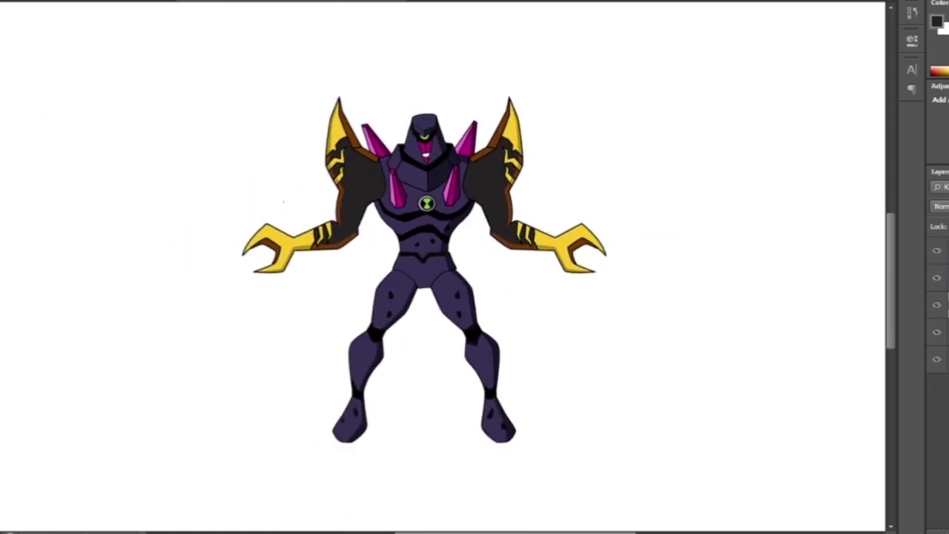
Outline one of the blue alien's flared lower legs with the Pen tool and turn the path into a selection
key(ctrl+minus)
scroll(452, 266, down, 1)
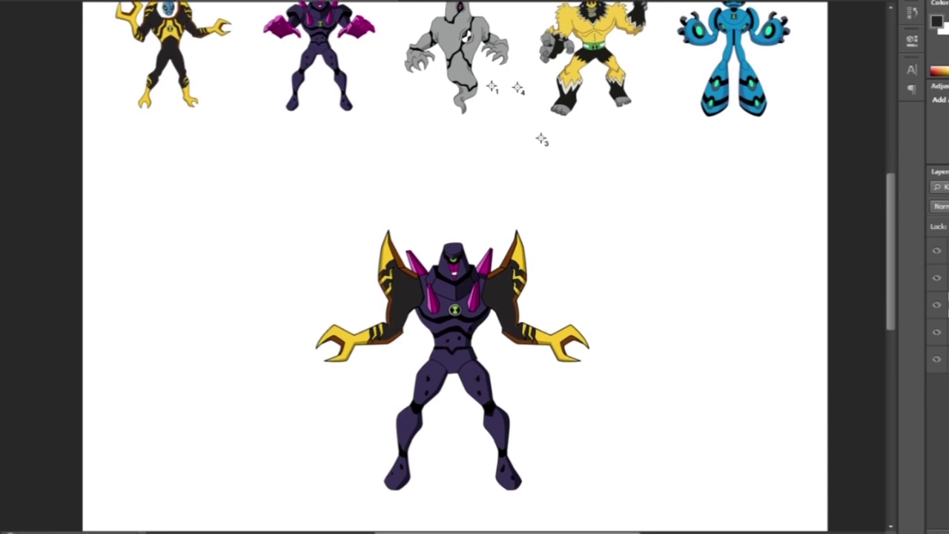
scroll(474, 267, down, 2)
scroll(734, 67, up, 6)
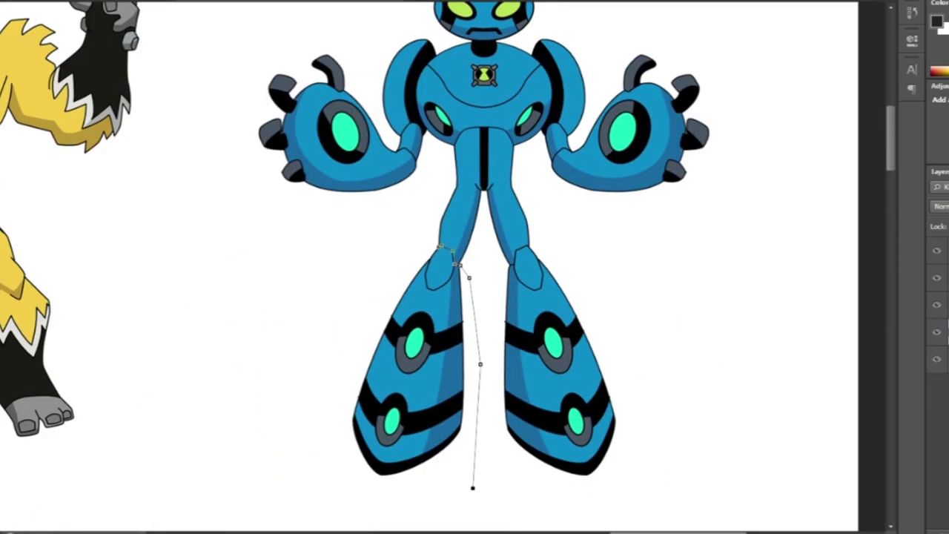
right_click(396, 207)
click(449, 275)
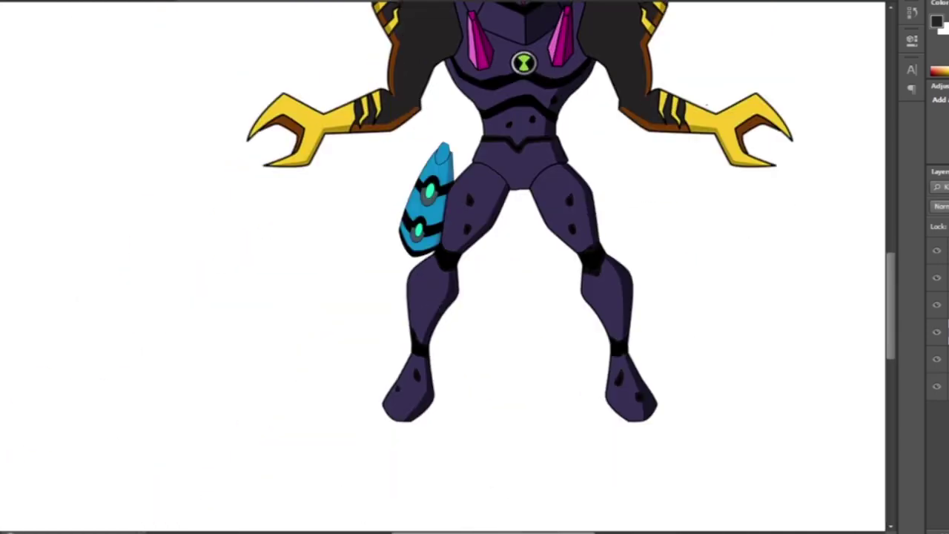
Copy the blue lower leg onto the fusion and enlarge it to replace one purple lower leg
key(ctrl+minus)
key(ctrl+t)
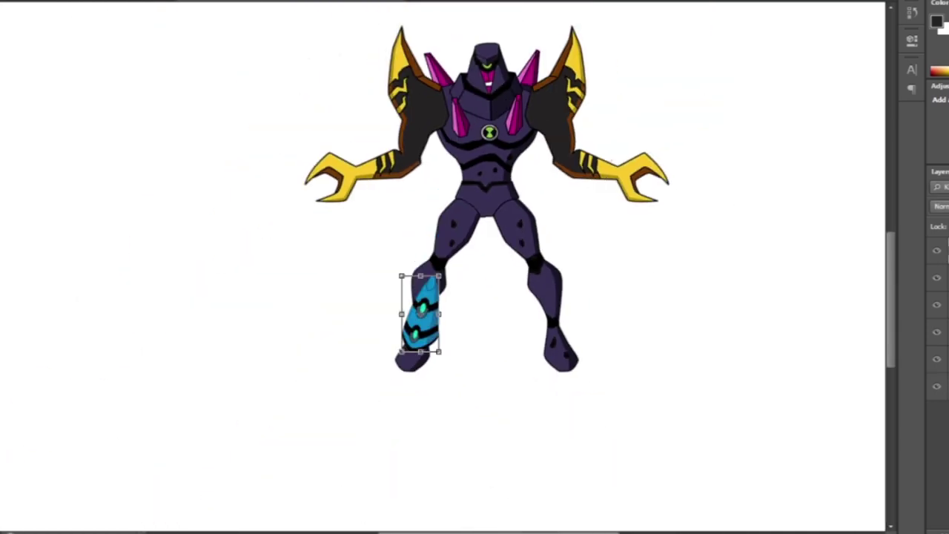
key(Return)
key(ctrl+t)
key(Return)
Duplicate the blue lower leg, mirror it and position it in place of the other purple lower leg
key(ctrl+j)
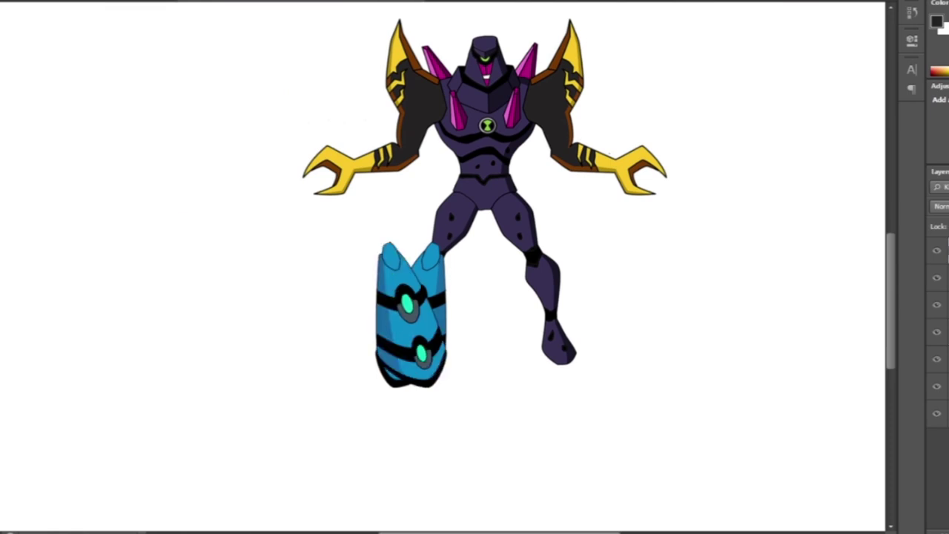
key(ctrl+minus)
scroll(475, 266, up, 2)
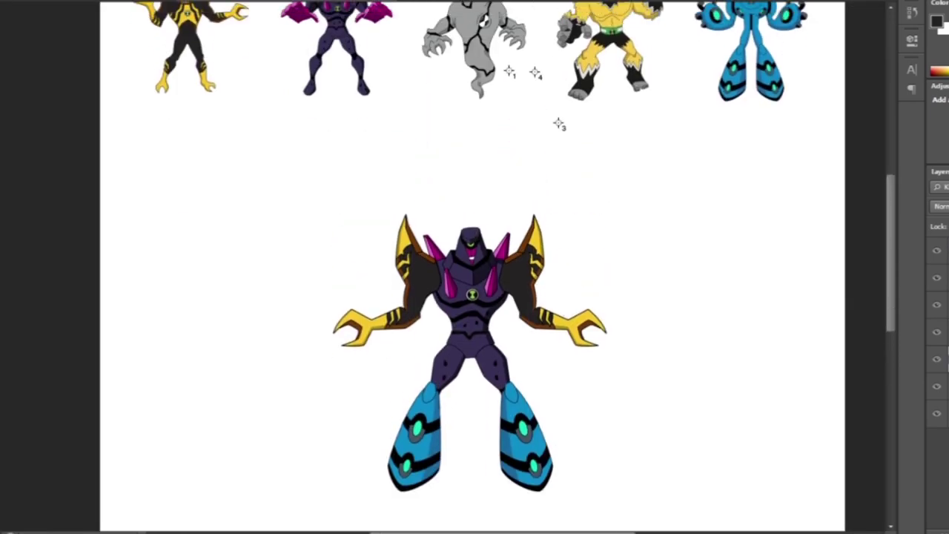
Copy the yellow furry alien's black-maned head onto the fusion and enlarge it to cover the purple head
scroll(474, 267, down, 1)
scroll(610, 44, up, 5)
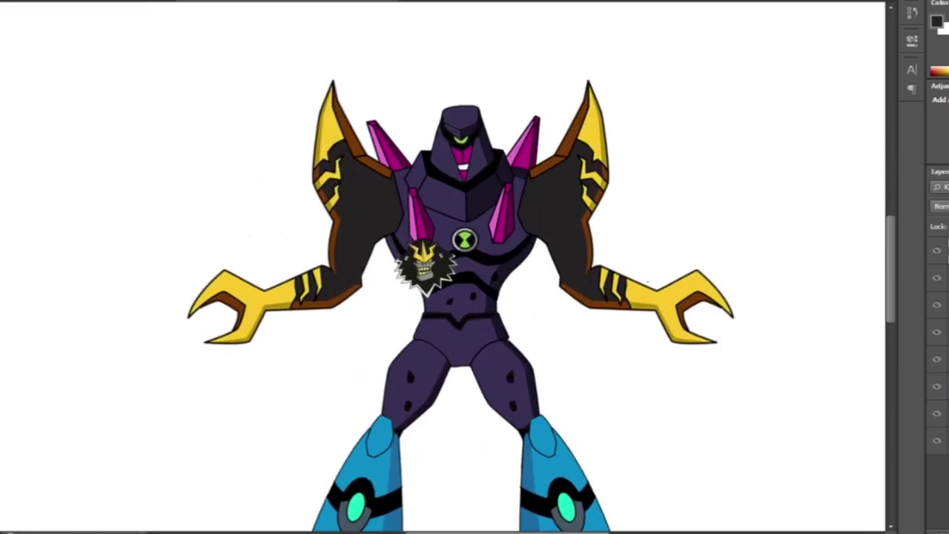
drag(425, 268, 456, 140)
drag(482, 170, 522, 212)
key(Return)
Recolour the fusion's purple torso and thighs light grey, keeping the black bands and spots
key(ctrl+minus)
key(ctrl+minus)
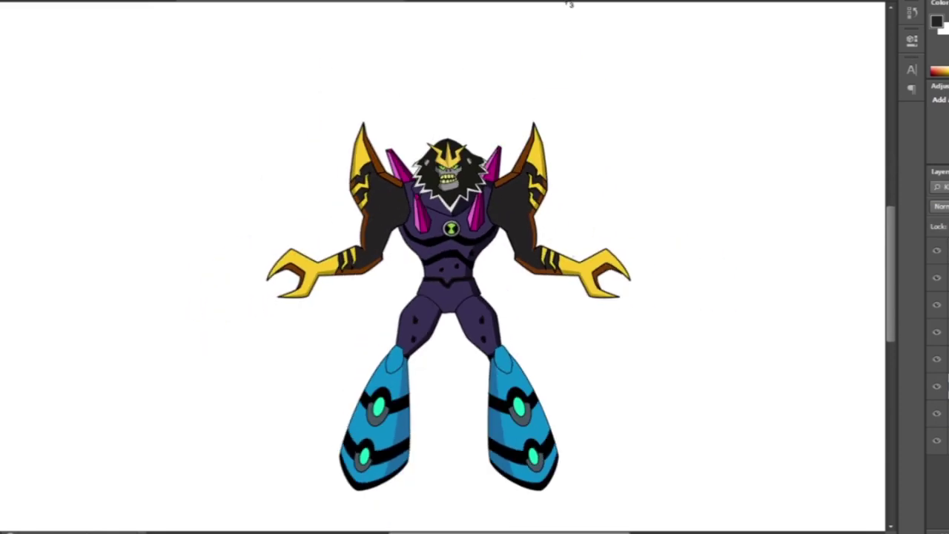
key(ctrl+minus)
key(ctrl+plus)
key(ctrl+plus)
key(ctrl+plus)
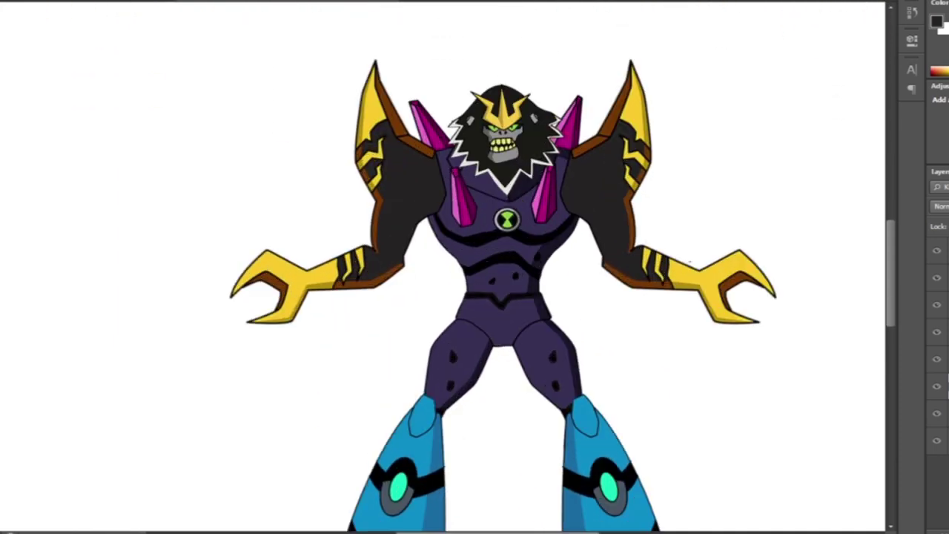
scroll(474, 267, up, 3)
key(ctrl+minus)
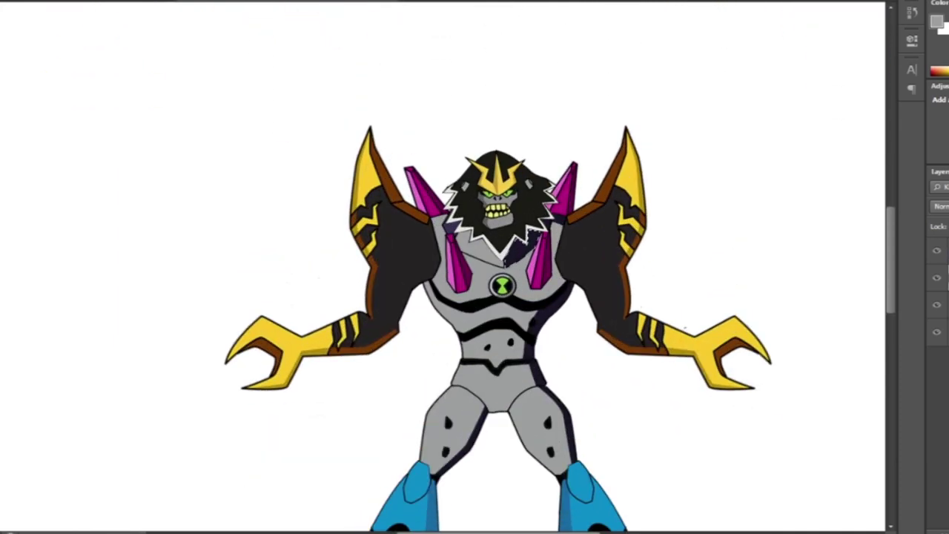
Recolour the dark purple shading on the fusion's torso and thighs darker grey
scroll(671, 11, up, 5)
scroll(671, 10, down, 3)
key(ctrl+d)
scroll(674, 10, down, 2)
key(ctrl+plus)
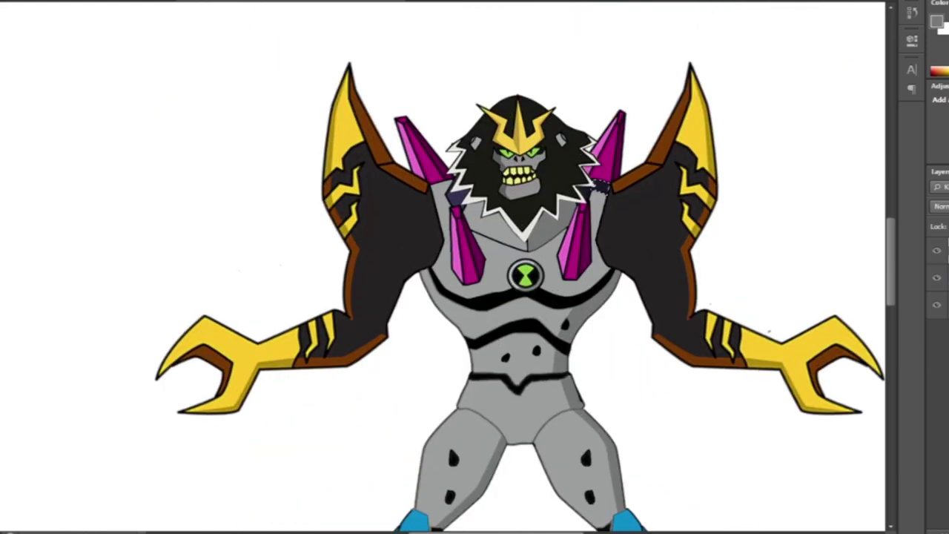
Select the grey body areas and outline branching crack-like bands across both thighs with the Pen tool
scroll(444, 313, down, 2)
key(ctrl+minus)
key(ctrl+plus)
key(ctrl+plus)
key(ctrl+plus)
key(ctrl+shift+d)
click(400, 115)
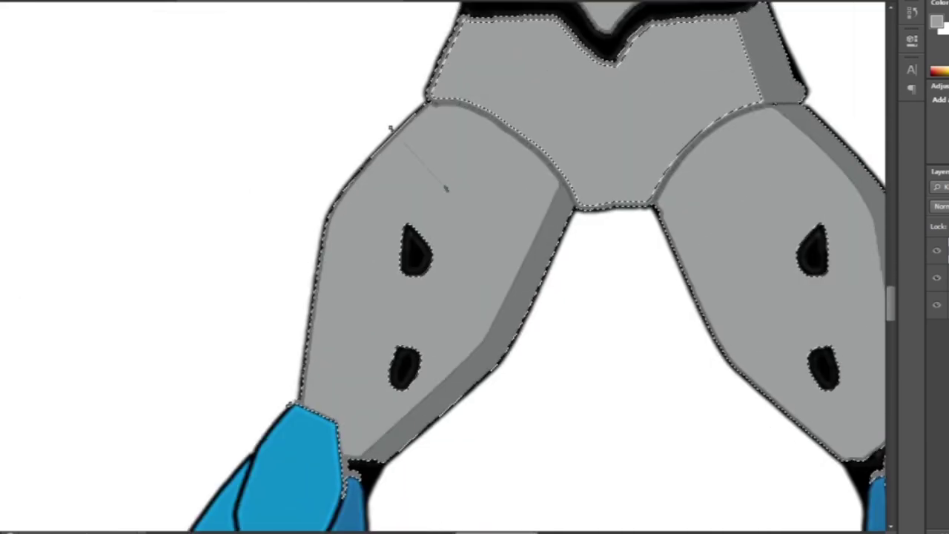
key(Escape)
click(820, 99)
scroll(700, 348, right, 3)
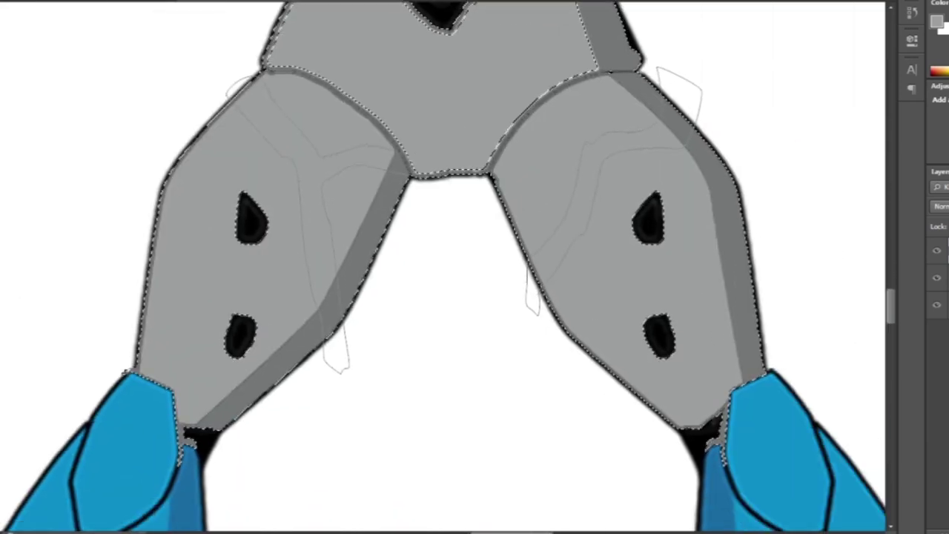
Outline more winding crack-like bands across the fusion's chest and shoulders with the Pen tool
scroll(614, 406, up, 3)
scroll(437, 483, up, 2)
key(ctrl+minus)
scroll(445, 223, down, 1)
scroll(445, 223, up, 4)
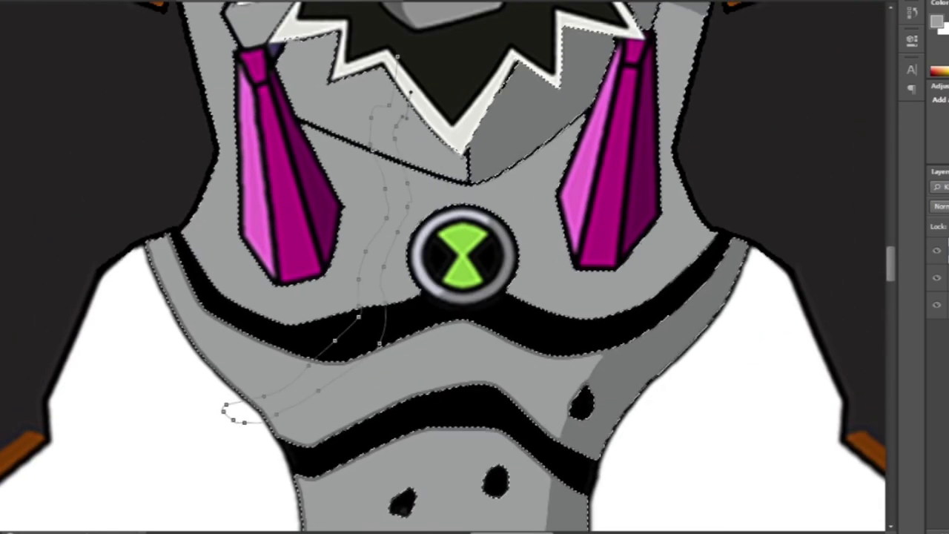
scroll(732, 149, up, 1)
scroll(445, 266, down, 2)
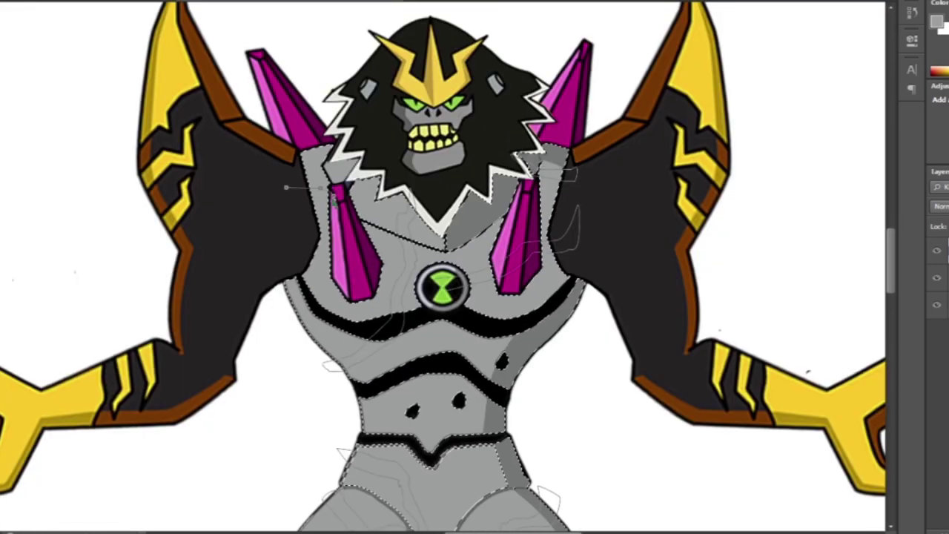
Fill the outlined bands black within the grey body, and add further black bands beside the waist and on the outer thigh
scroll(445, 267, down, 1)
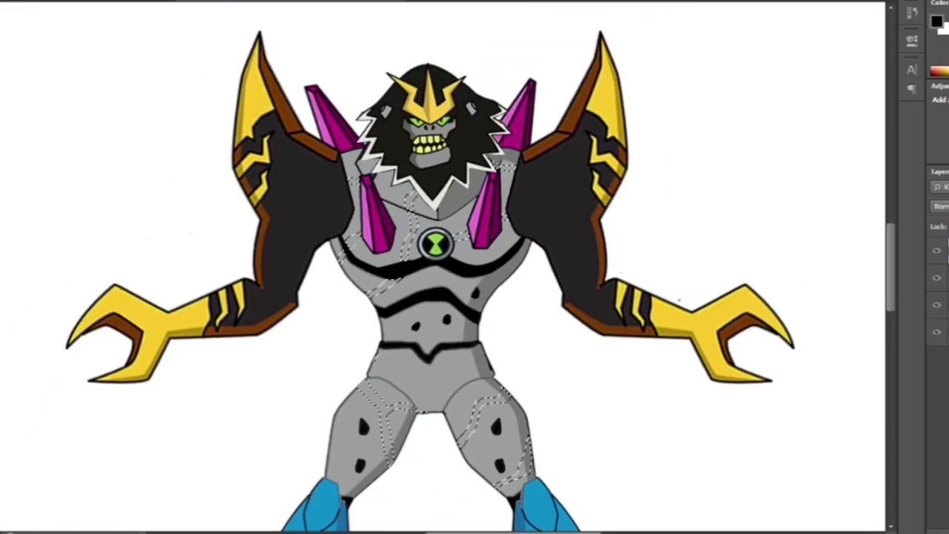
scroll(444, 267, up, 3)
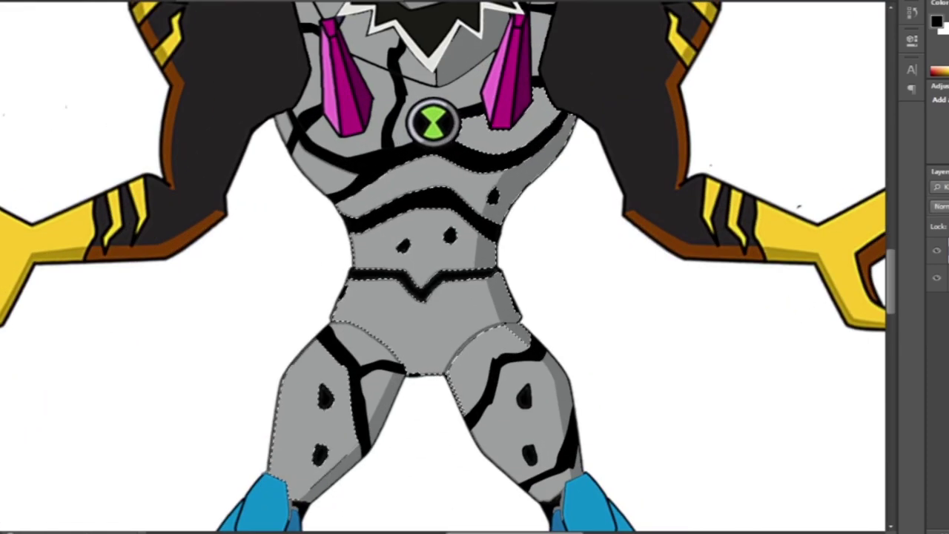
scroll(503, 304, up, 1)
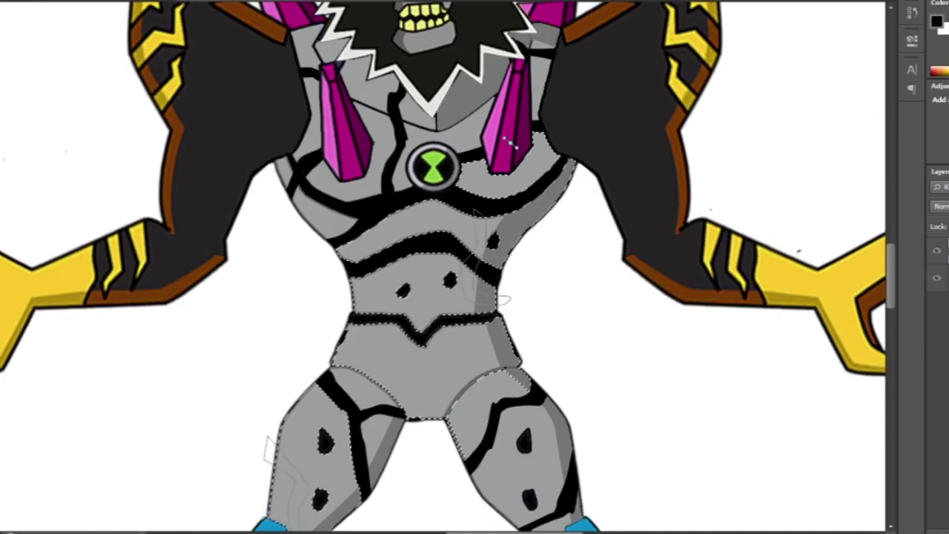
right_click(554, 219)
click(593, 237)
key(Return)
scroll(561, 21, down, 3)
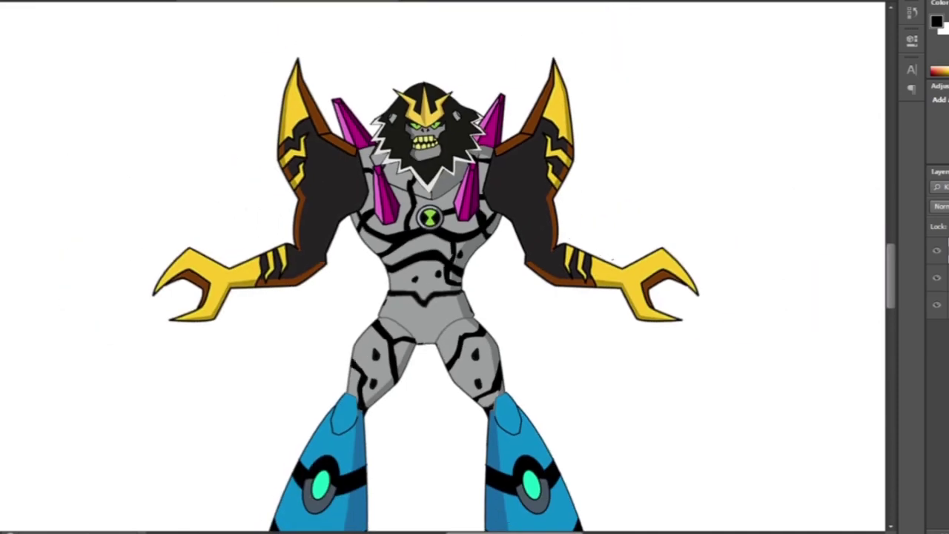
scroll(561, 20, down, 2)
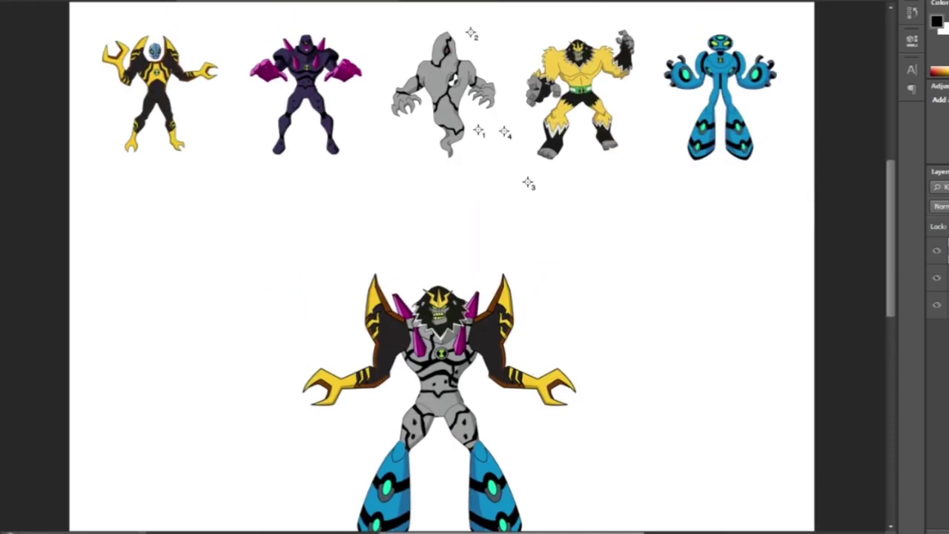
scroll(445, 267, down, 2)
scroll(445, 267, up, 2)
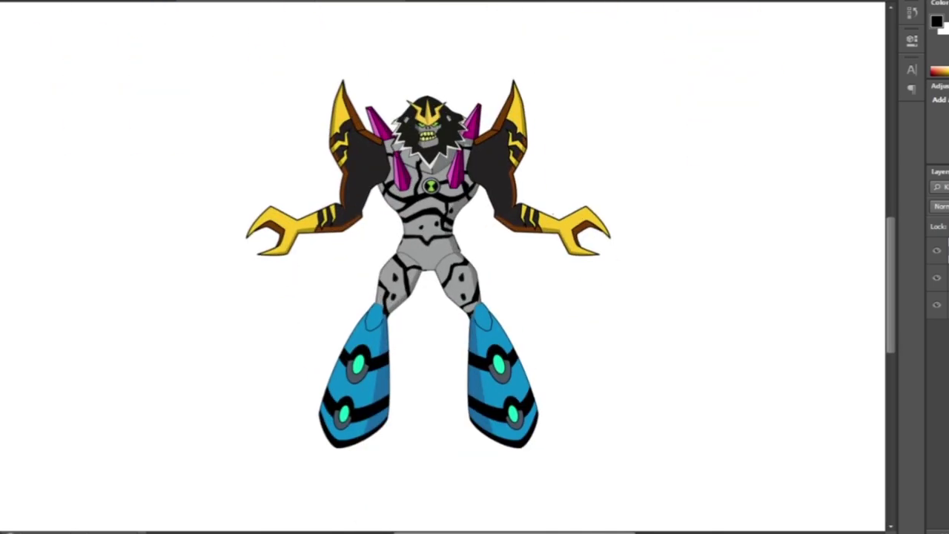